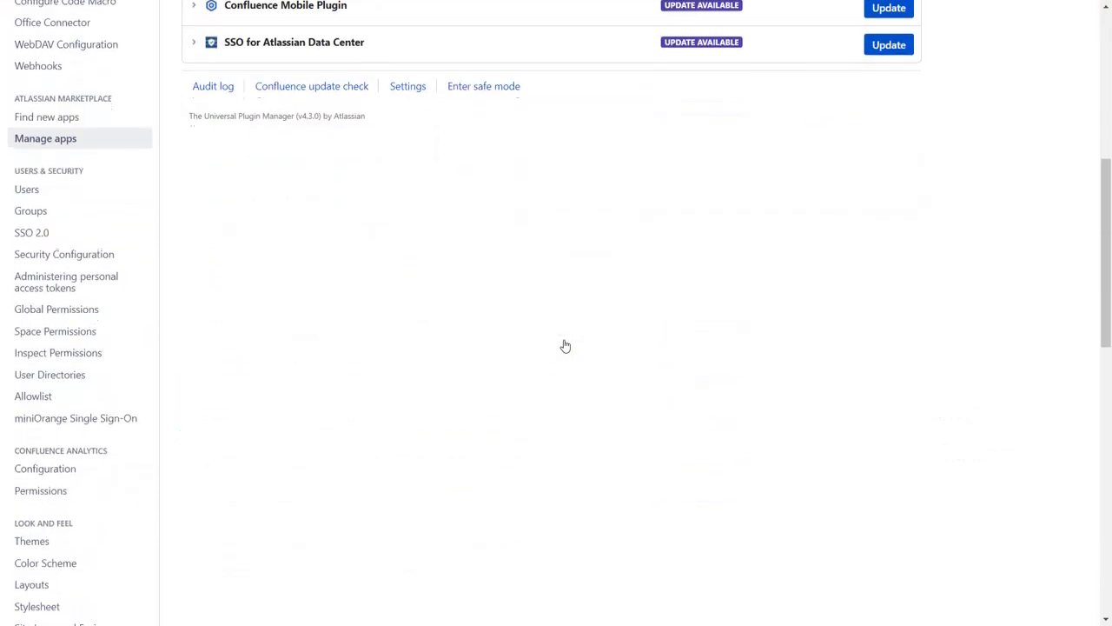
Start a quick setup for a new Microsoft AD FS identity provider in the miniOrange Single Sign-On add-on and open its setup guide
{"action": "left_click", "coordinate": [134, 382]}
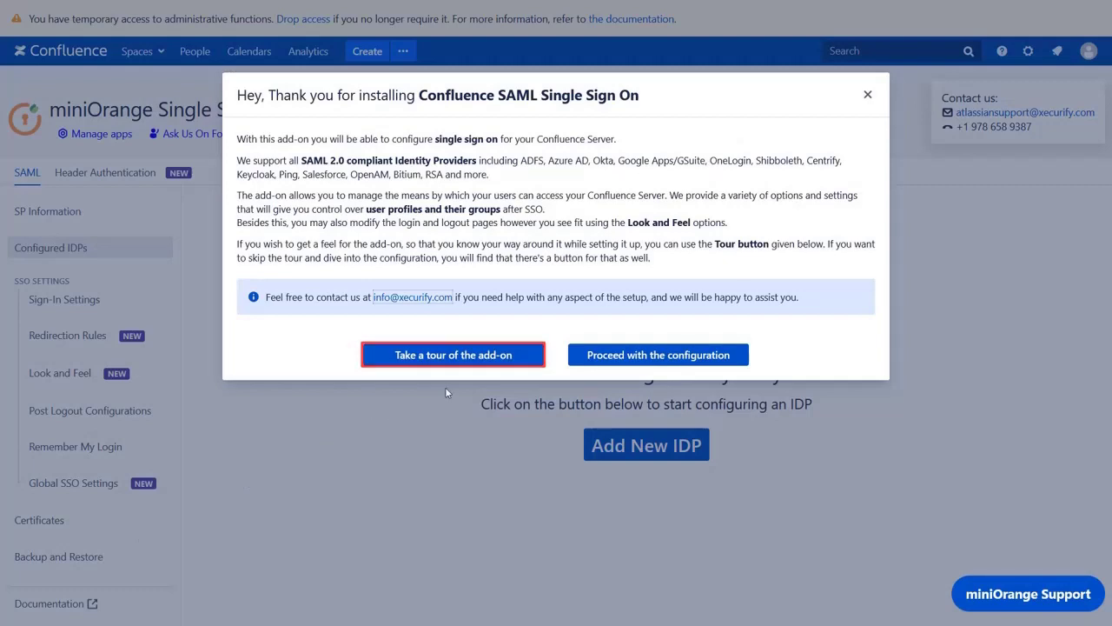
{"action": "left_click", "coordinate": [598, 363]}
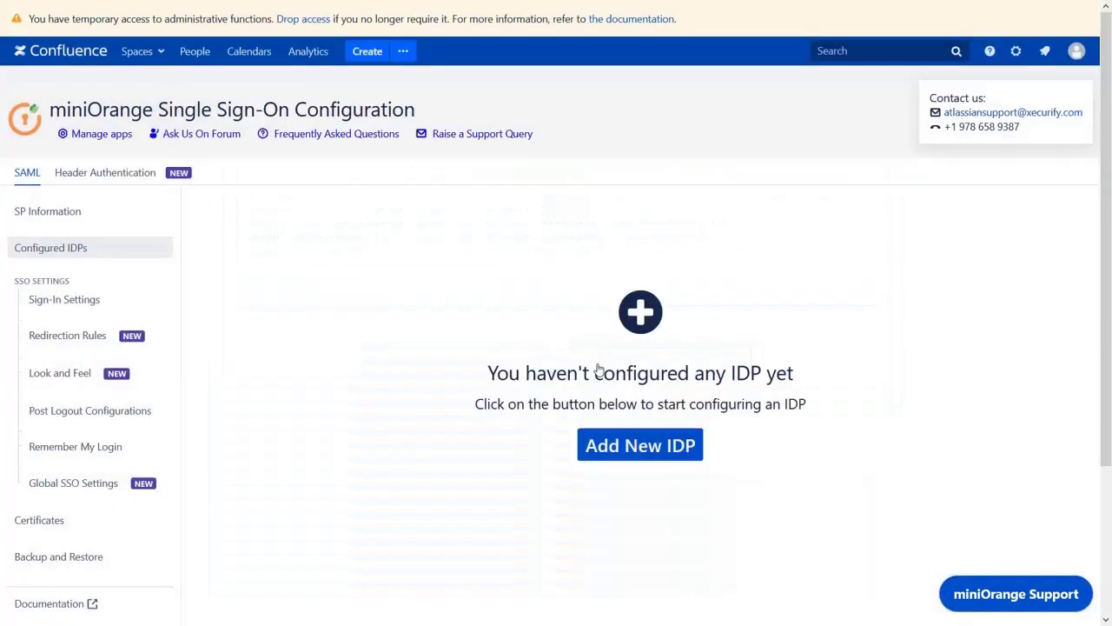
{"action": "left_click", "coordinate": [637, 445]}
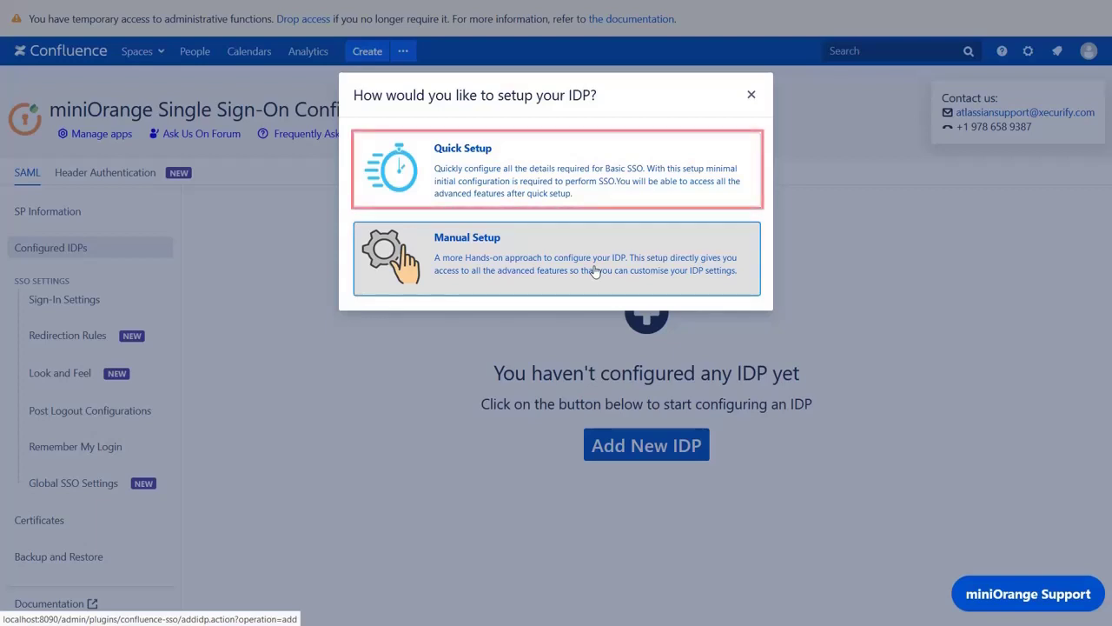
{"action": "left_click", "coordinate": [559, 182]}
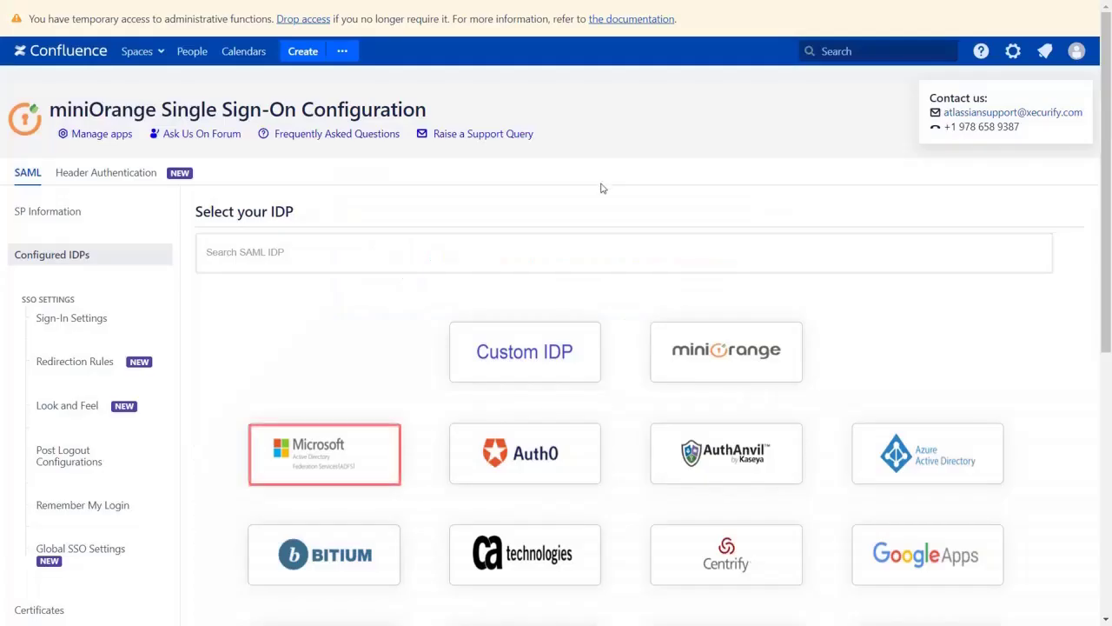
{"action": "left_click", "coordinate": [357, 442]}
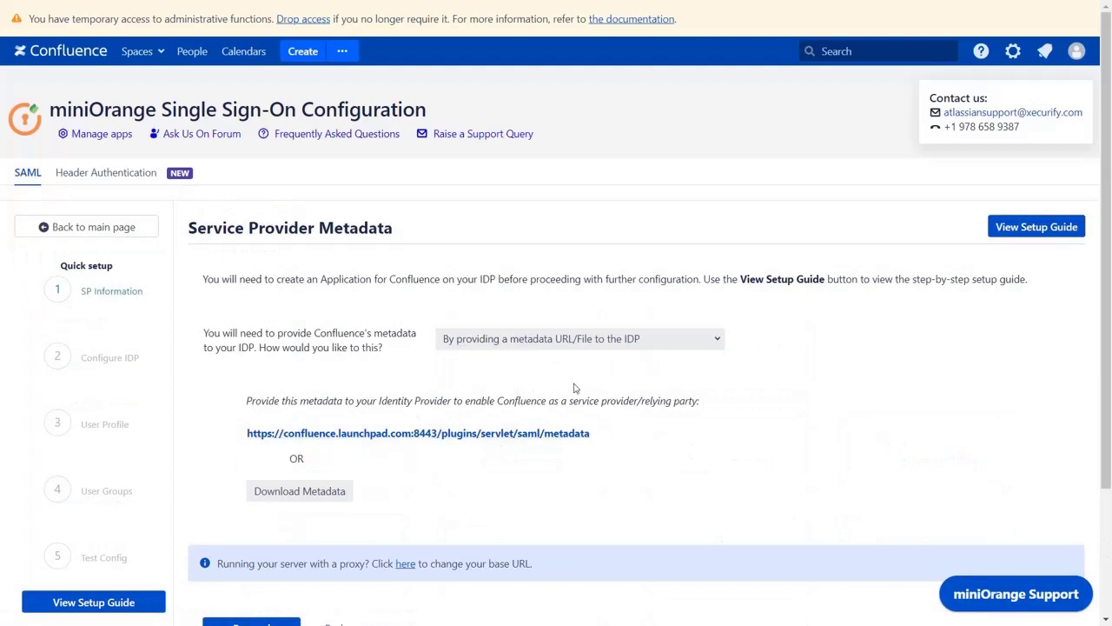
{"action": "left_click", "coordinate": [1011, 228]}
{"action": "scroll", "coordinate": [631, 325], "scroll_direction": "down", "scroll_amount": 15}
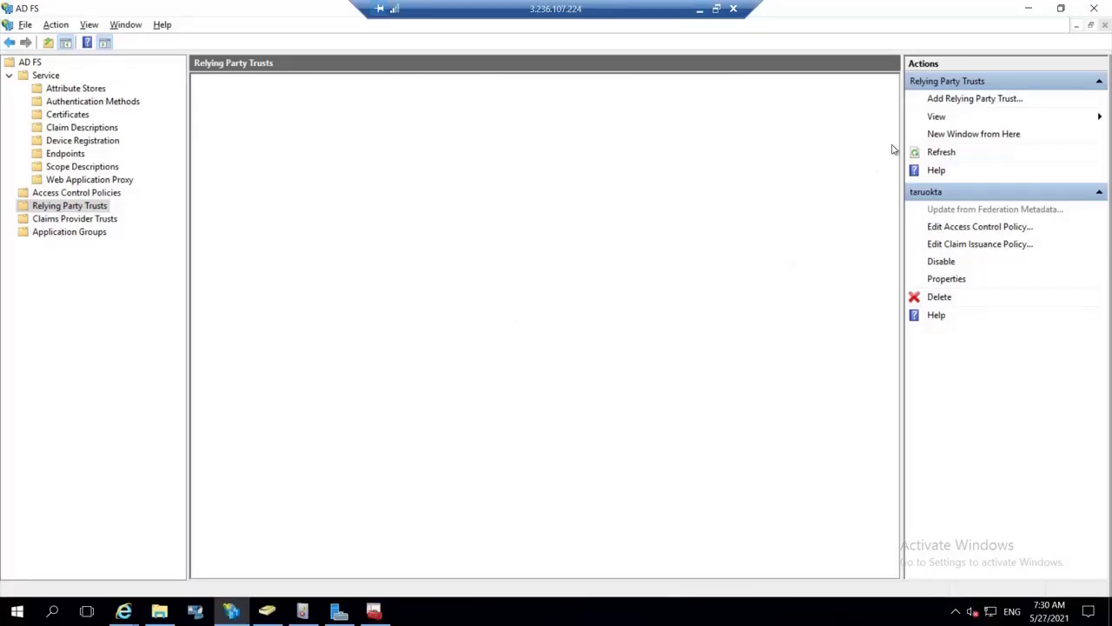
In AD FS, start a new claims-aware relying party trust whose data is entered manually
{"action": "left_click", "coordinate": [950, 100]}
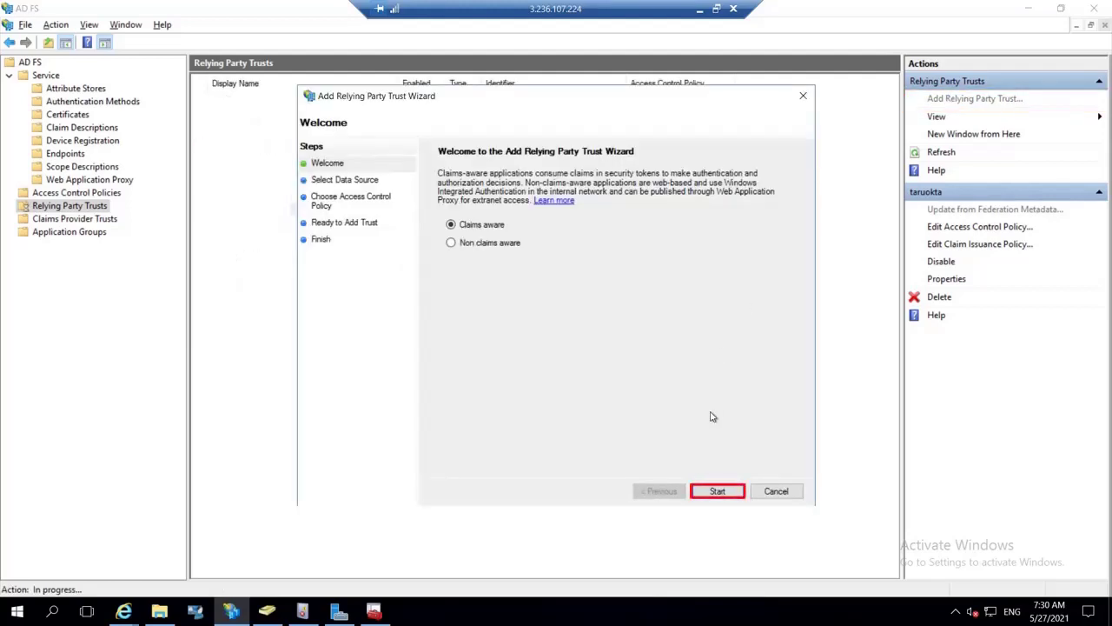
{"action": "left_click", "coordinate": [719, 491]}
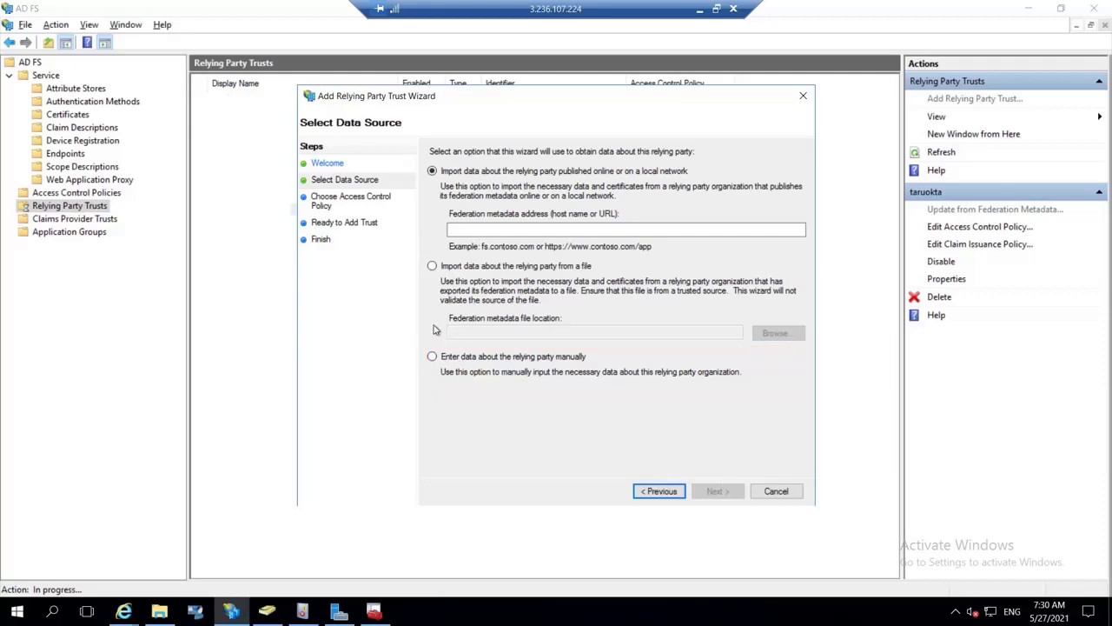
{"action": "left_click", "coordinate": [432, 356]}
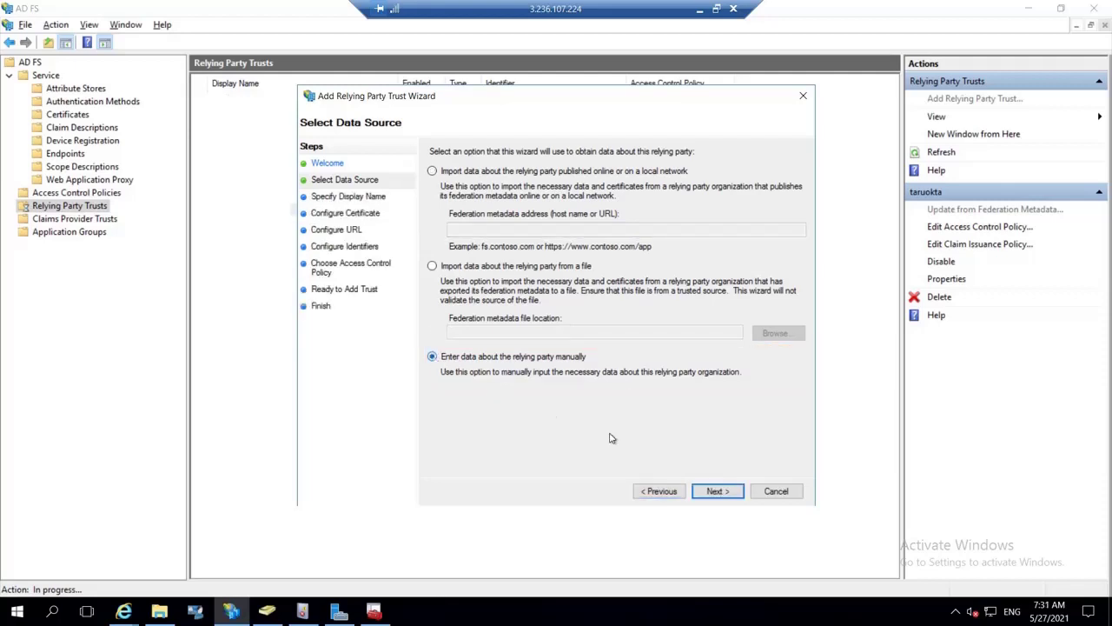
{"action": "left_click", "coordinate": [715, 492]}
Set the relying party trust's display name to "Confluence SAML" and continue to the certificate settings
{"action": "type", "text": "Conflue"}
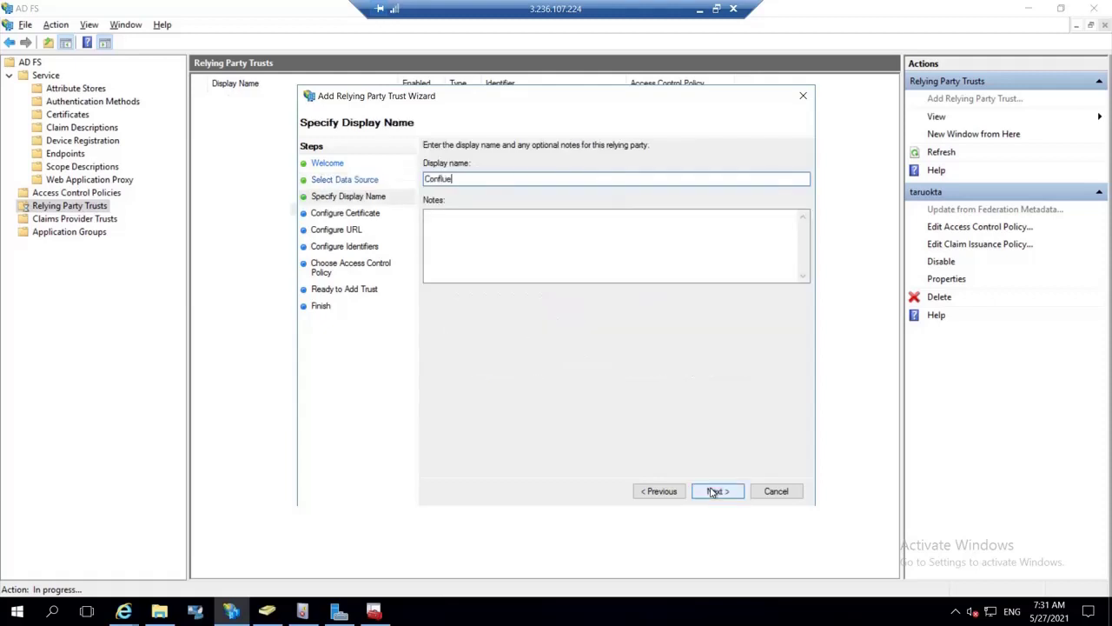
{"action": "type", "text": "nce SAML"}
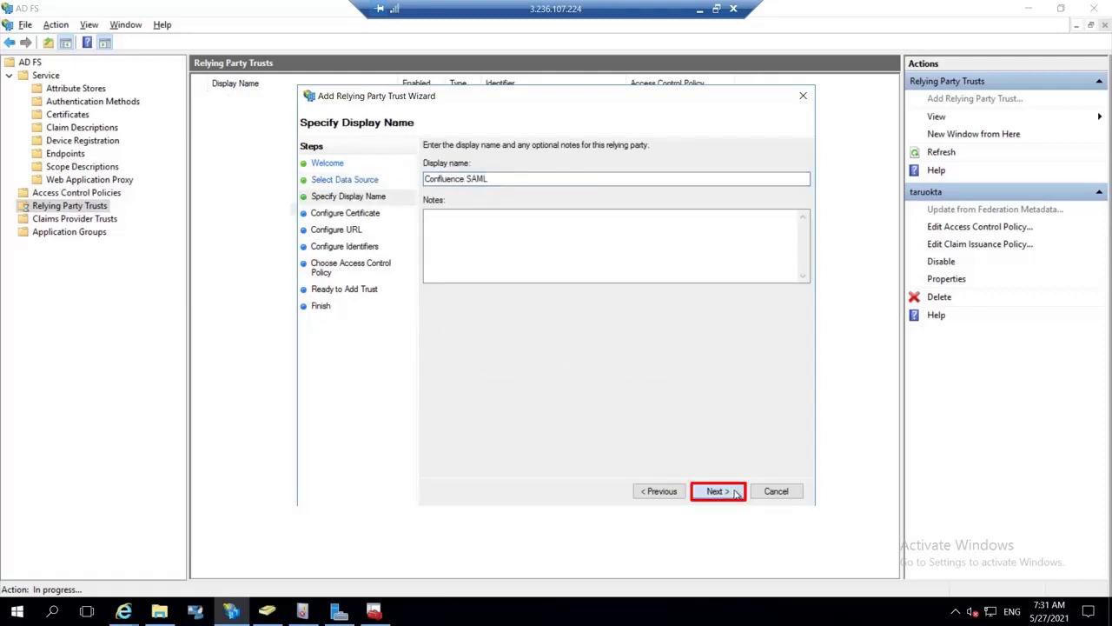
{"action": "left_click", "coordinate": [716, 491]}
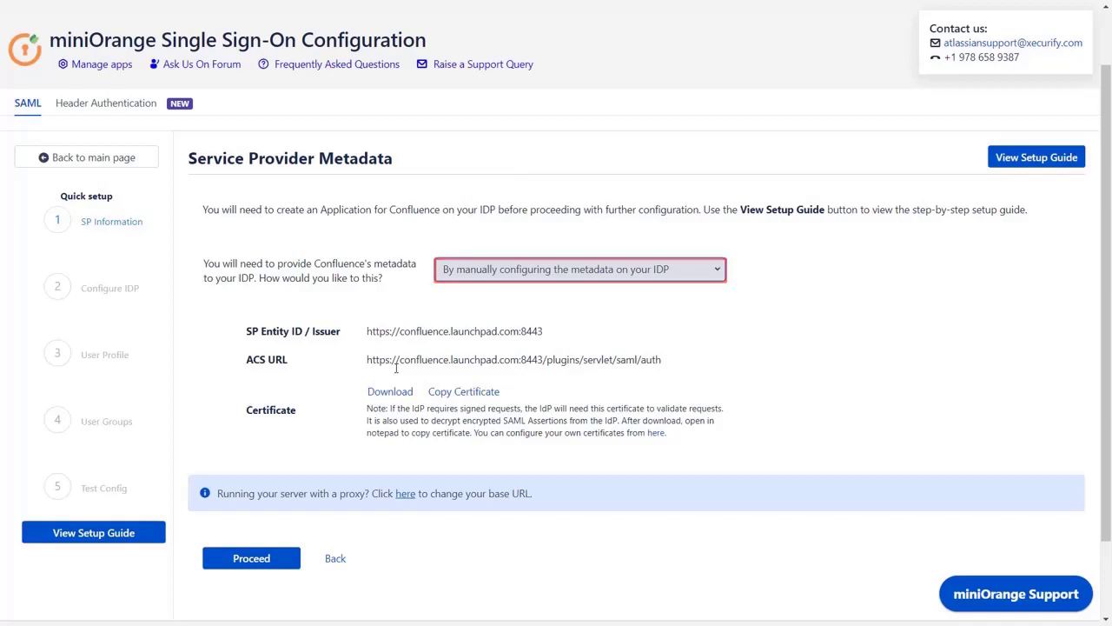
Download the service provider certificate from the miniOrange metadata page in Confluence and load it as the AD FS trust's token encryption certificate
{"action": "left_click", "coordinate": [388, 393]}
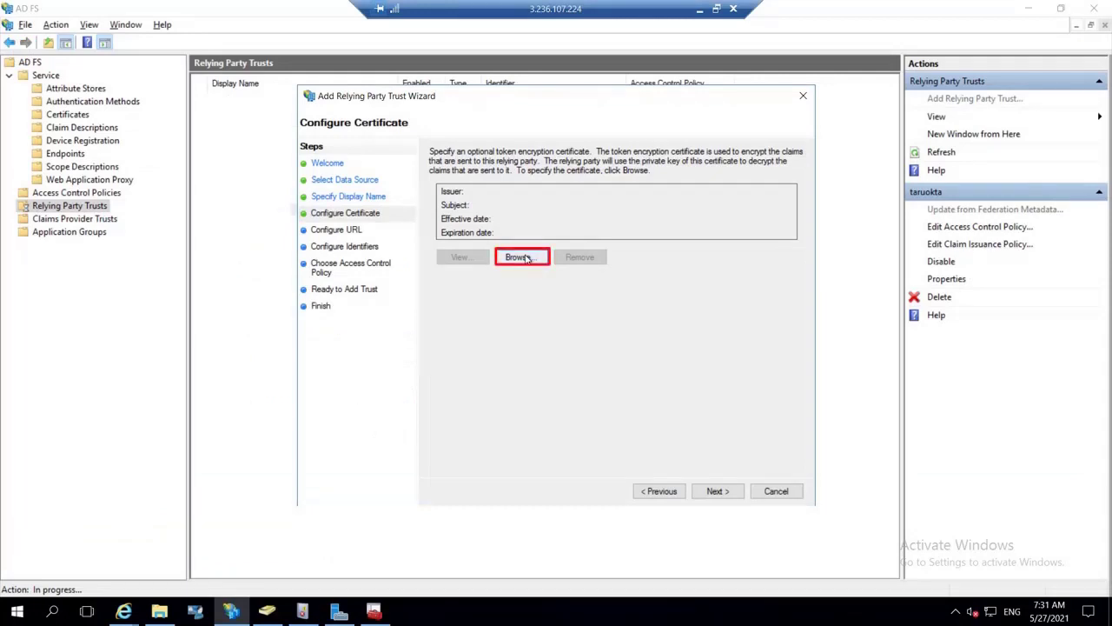
{"action": "left_click", "coordinate": [520, 257]}
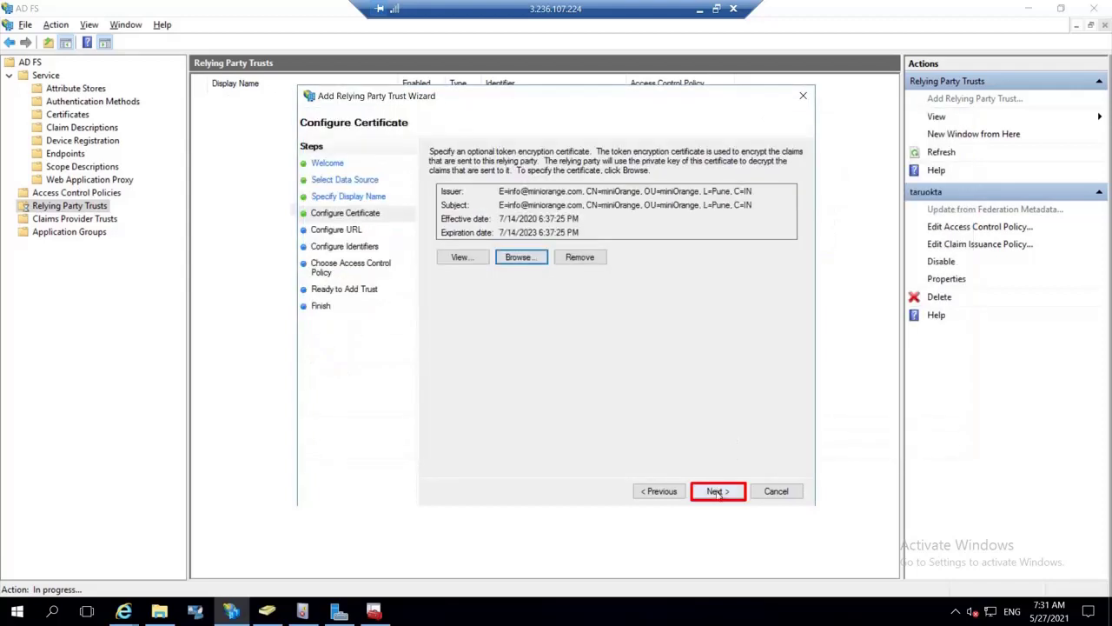
{"action": "left_click", "coordinate": [717, 492]}
{"action": "left_click", "coordinate": [718, 492]}
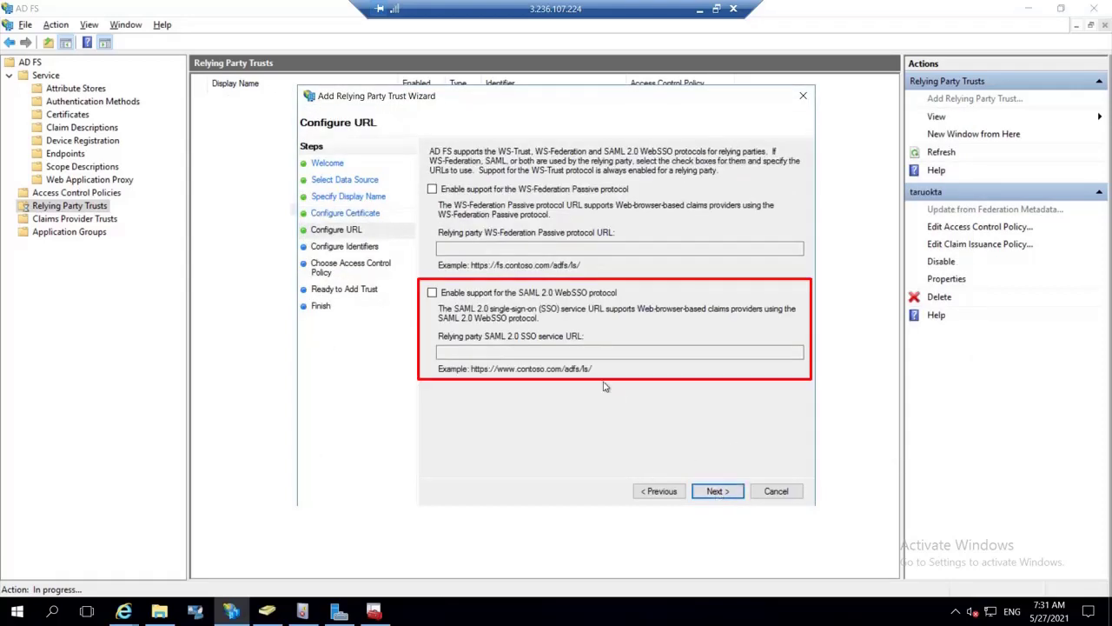
{"action": "left_click", "coordinate": [433, 293]}
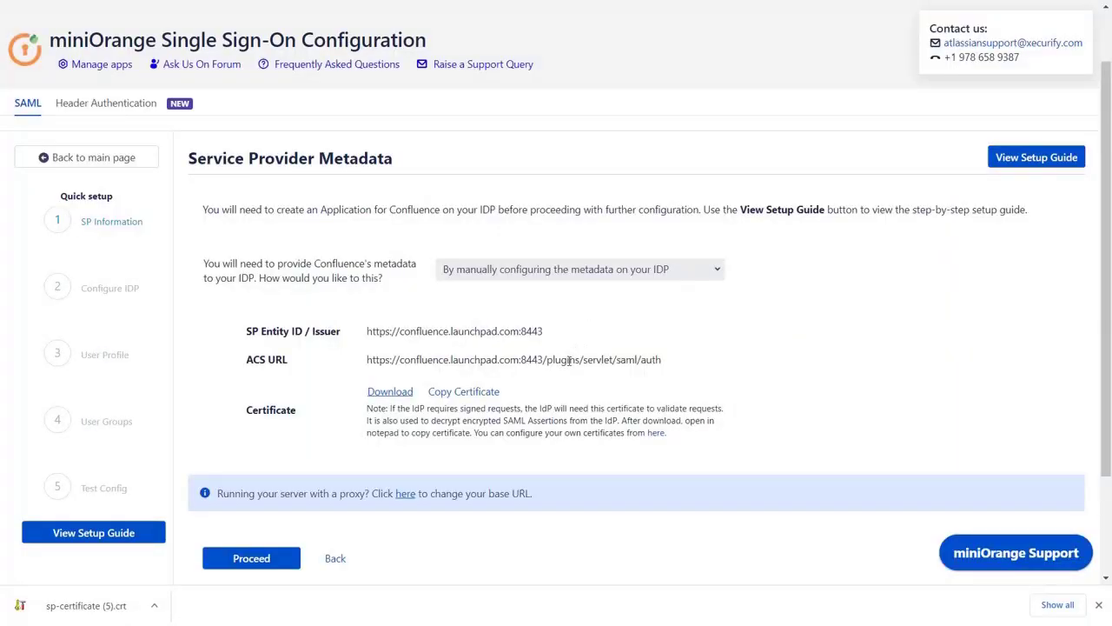
{"action": "left_click", "coordinate": [569, 361]}
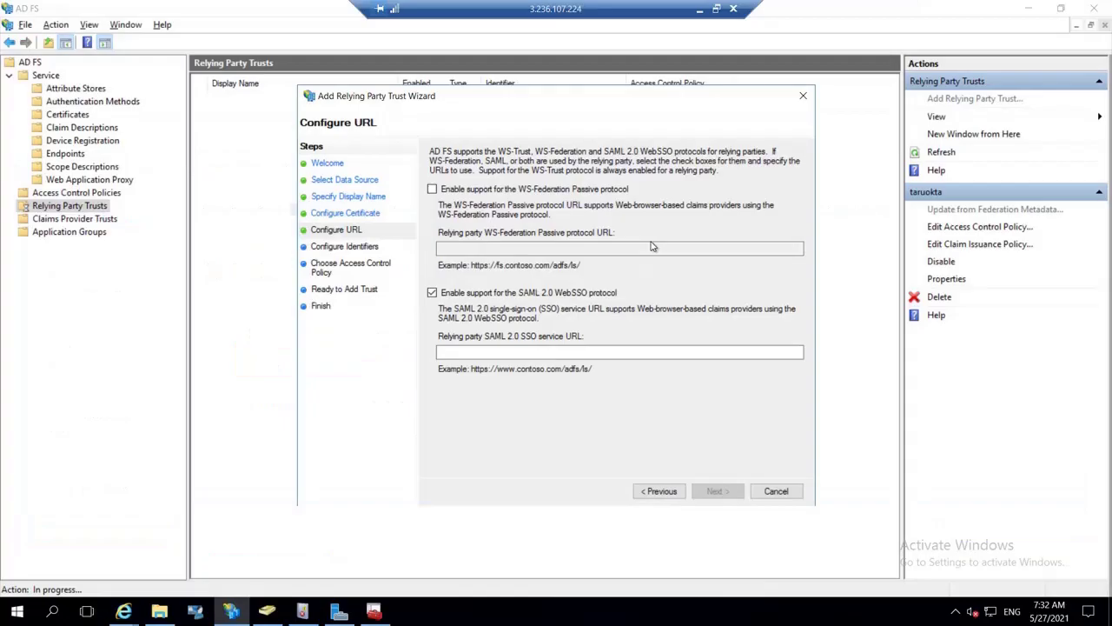
{"action": "key", "text": "ctrl+v"}
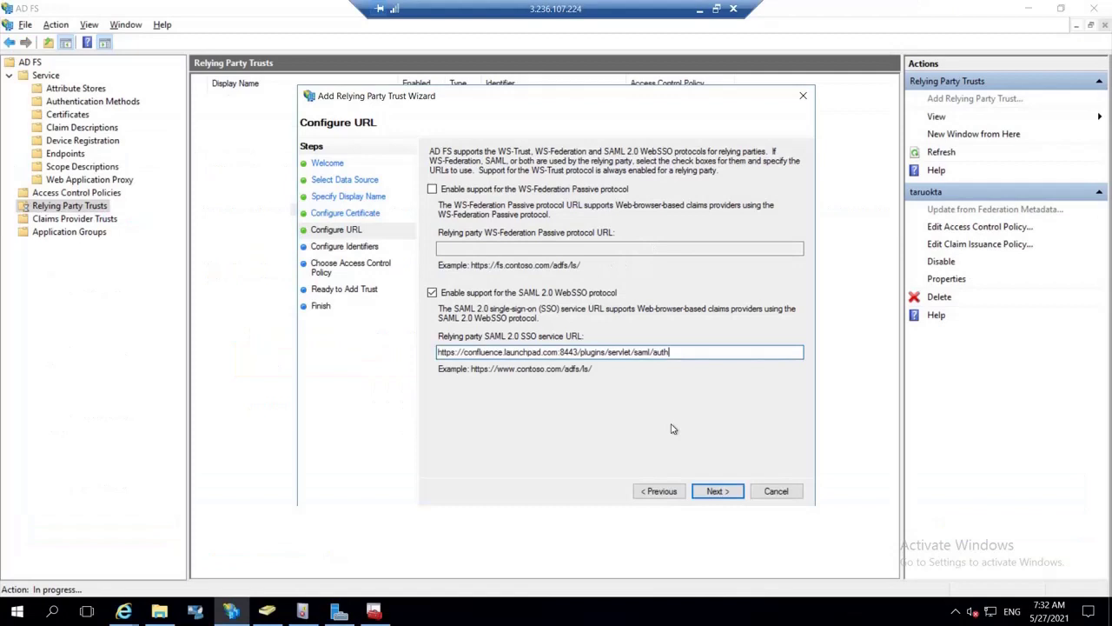
{"action": "left_click", "coordinate": [715, 491]}
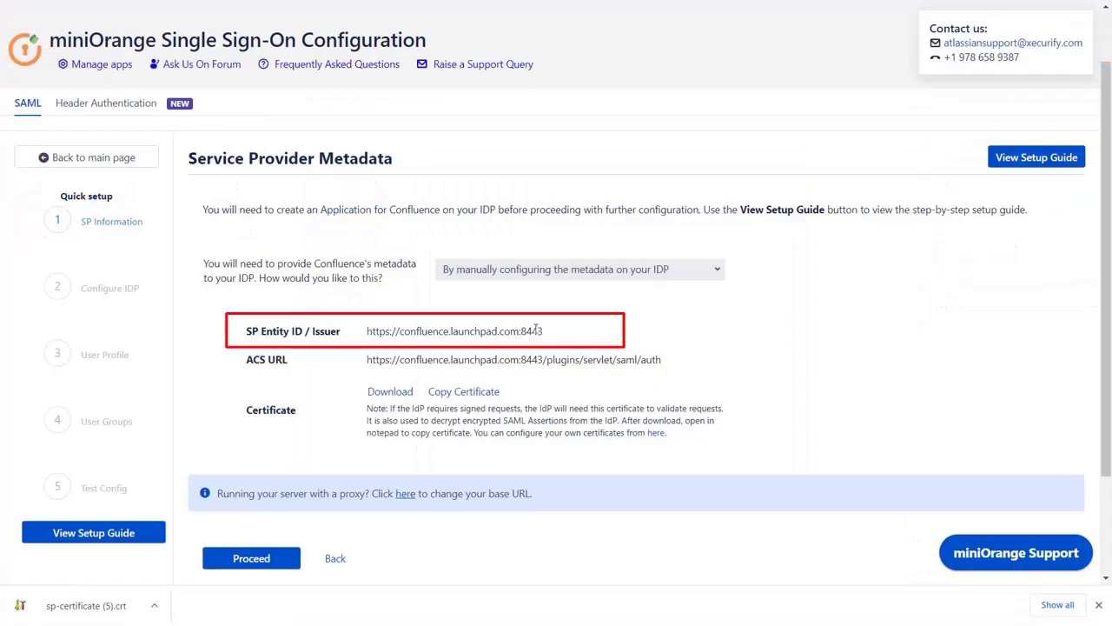
{"action": "left_click", "coordinate": [535, 329]}
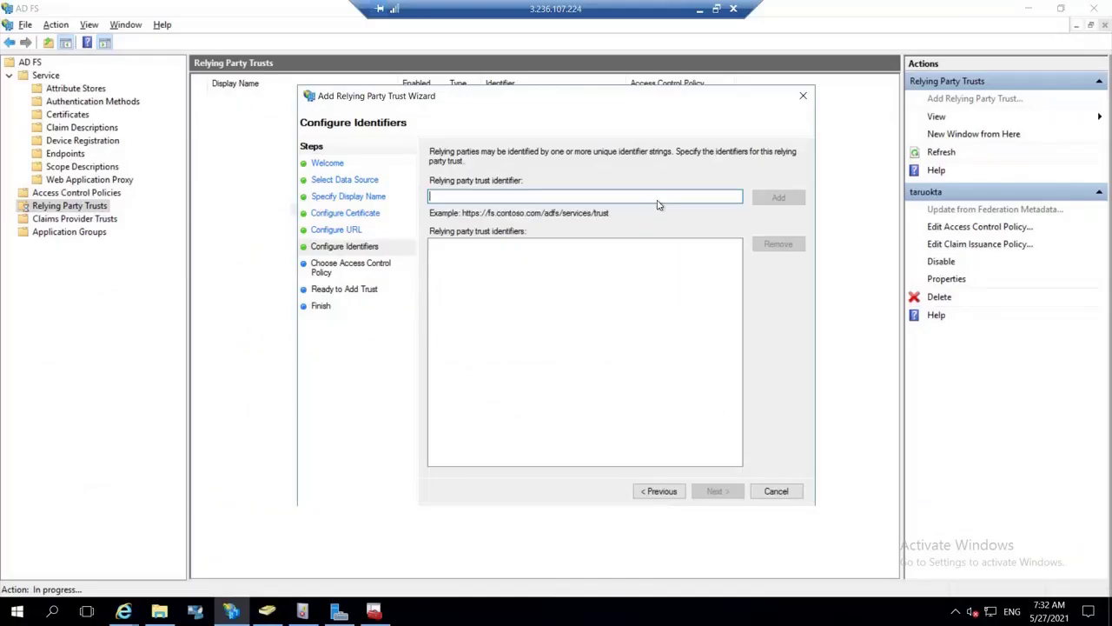
{"action": "key", "text": "ctrl+v"}
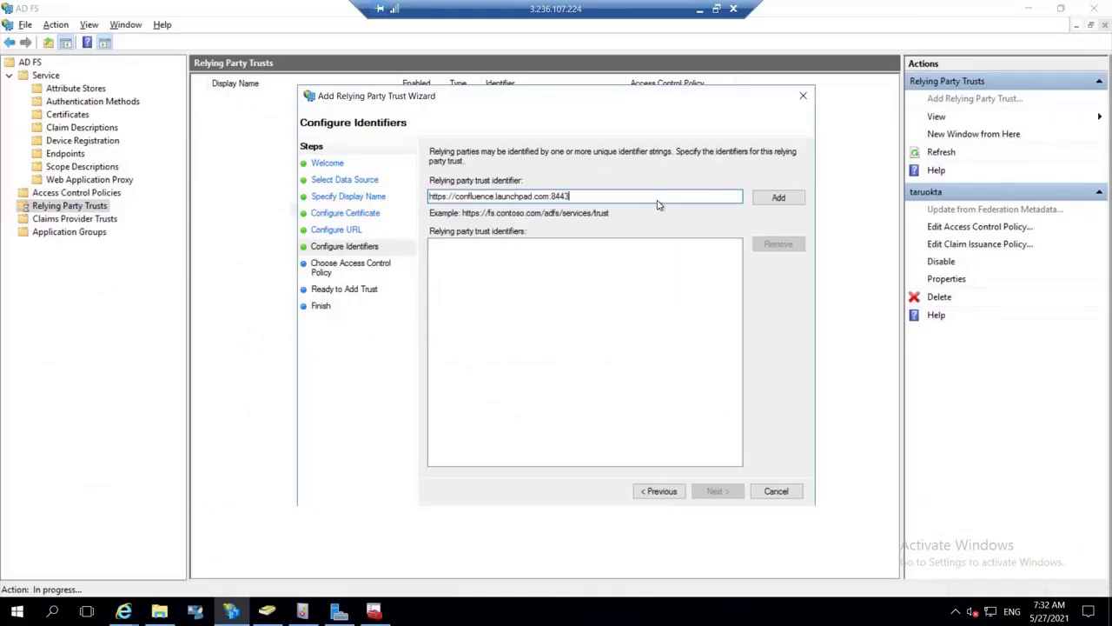
{"action": "left_click", "coordinate": [779, 199]}
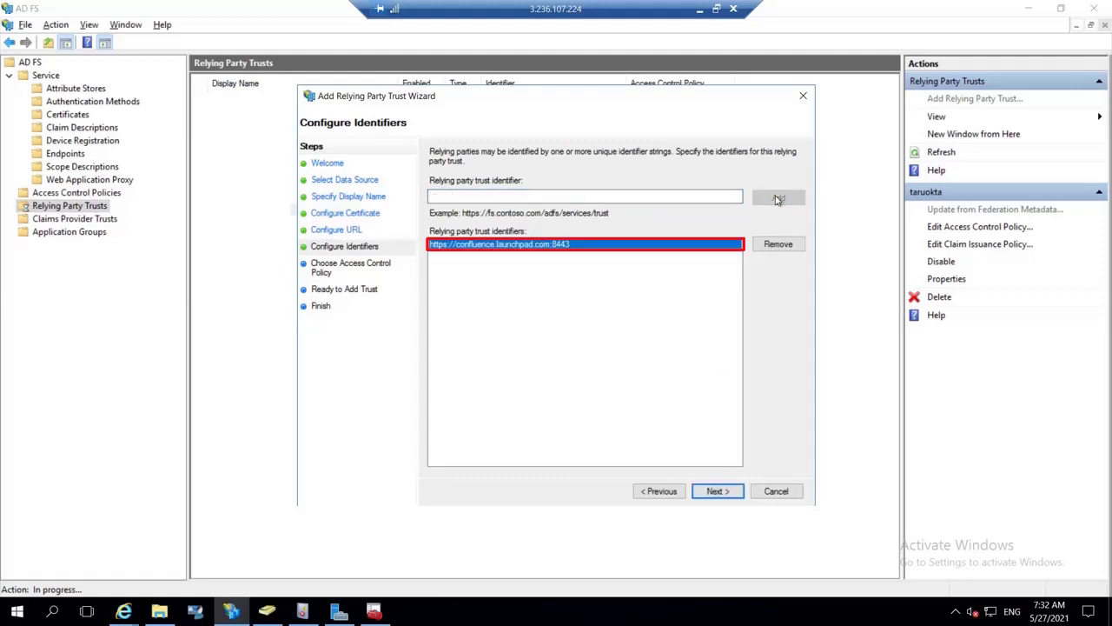
{"action": "left_click", "coordinate": [716, 492]}
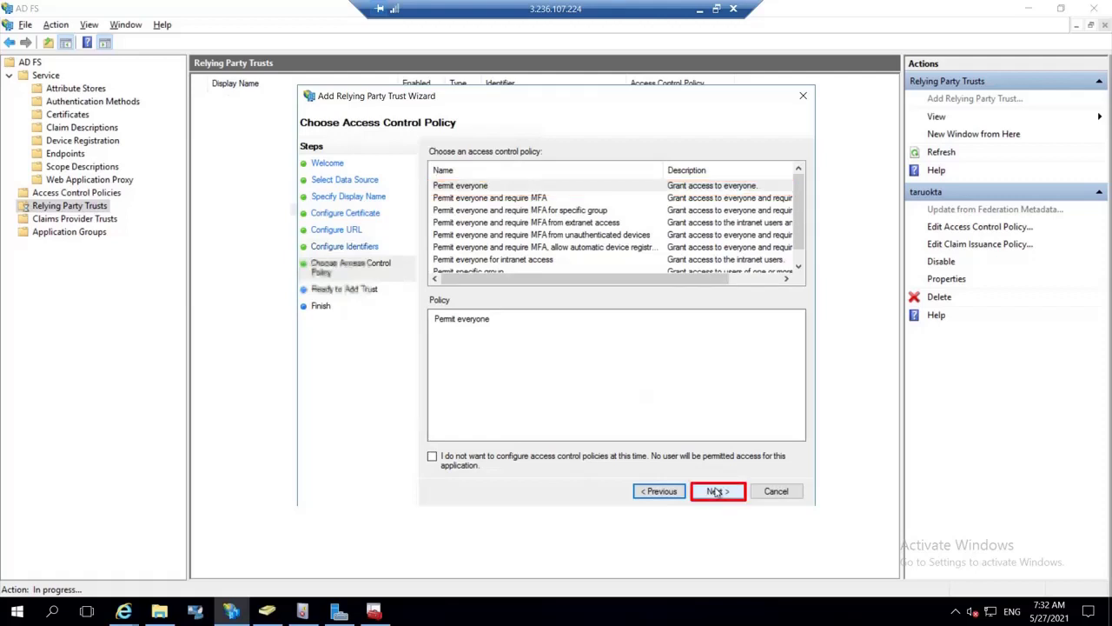
Accept the "Permit everyone" access control policy, add the relying party trust and close the wizard
{"action": "left_click", "coordinate": [716, 492]}
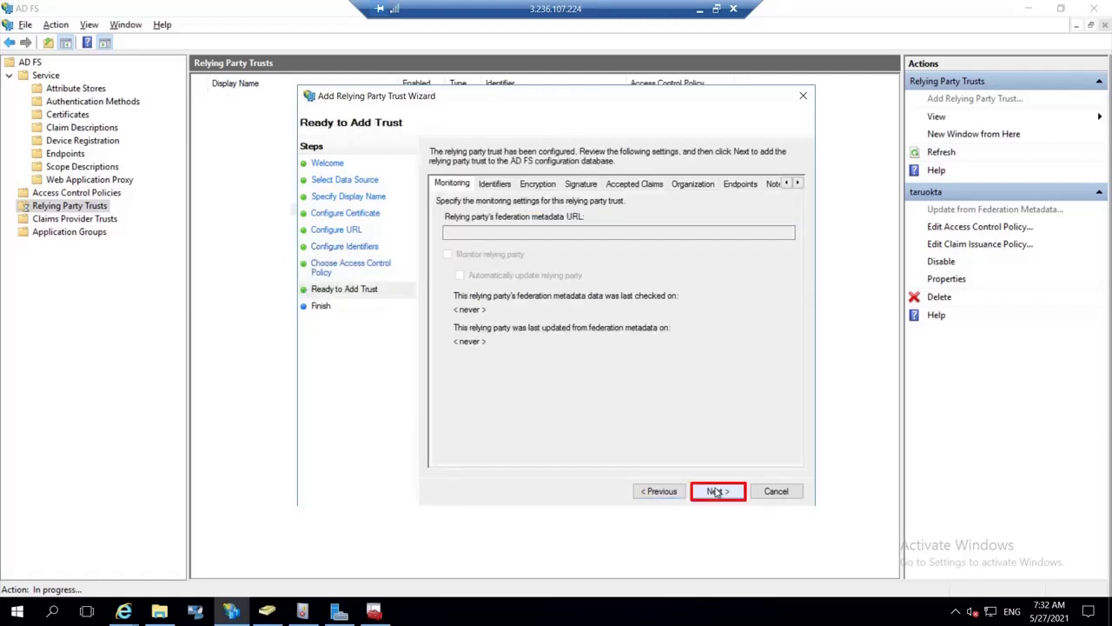
{"action": "left_click", "coordinate": [716, 492]}
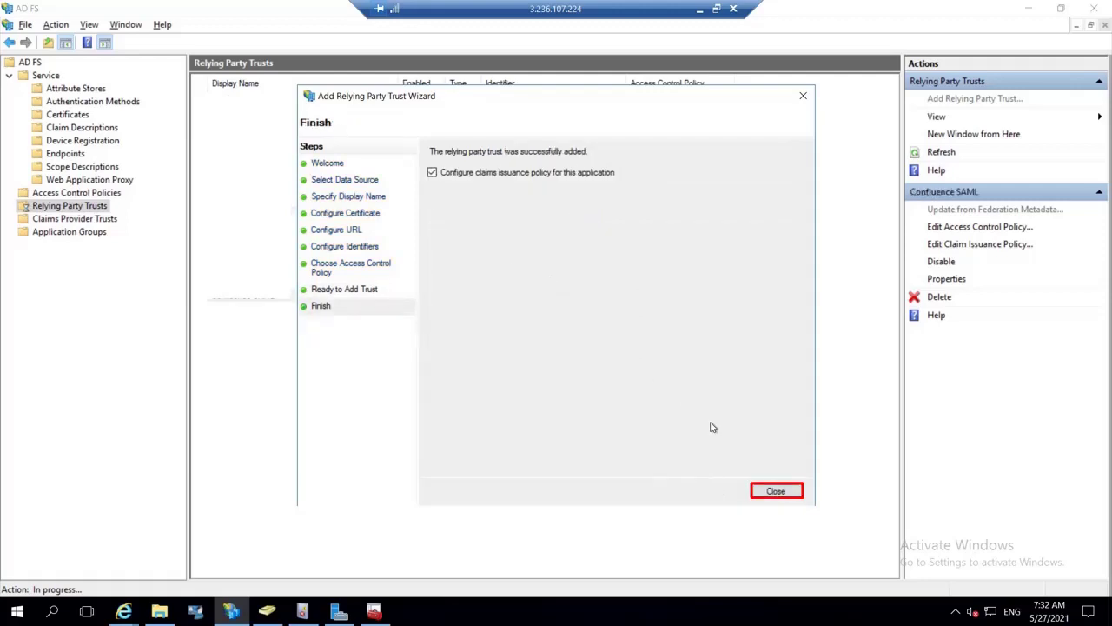
{"action": "left_click", "coordinate": [776, 491]}
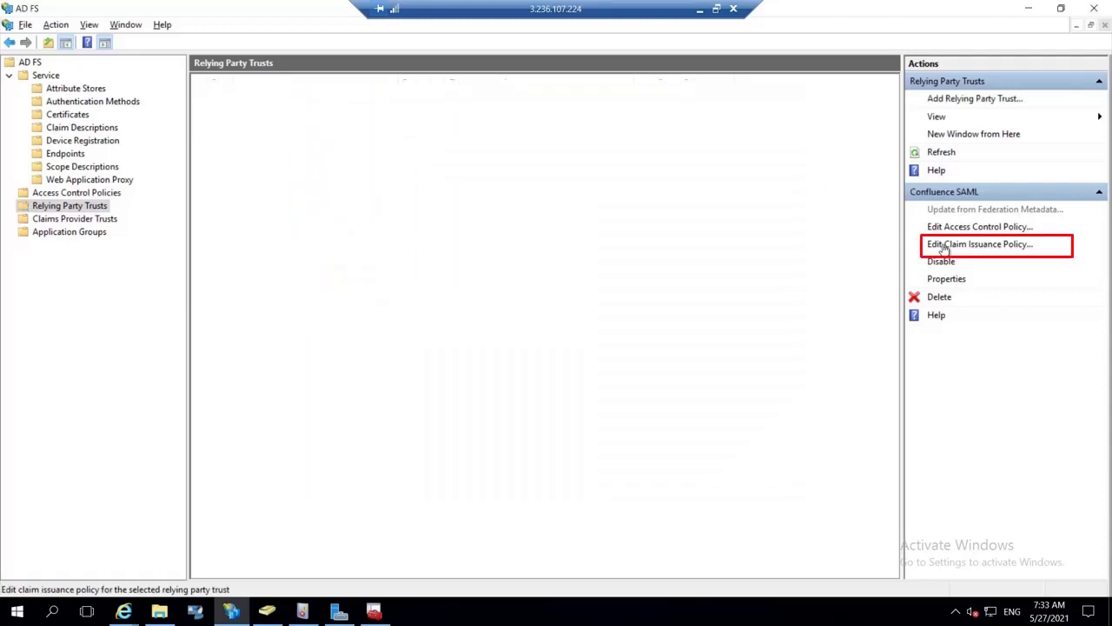
Add a rule to the Confluence SAML claim issuance policy using the "Send LDAP Attributes as Claims" template
{"action": "left_click", "coordinate": [945, 245]}
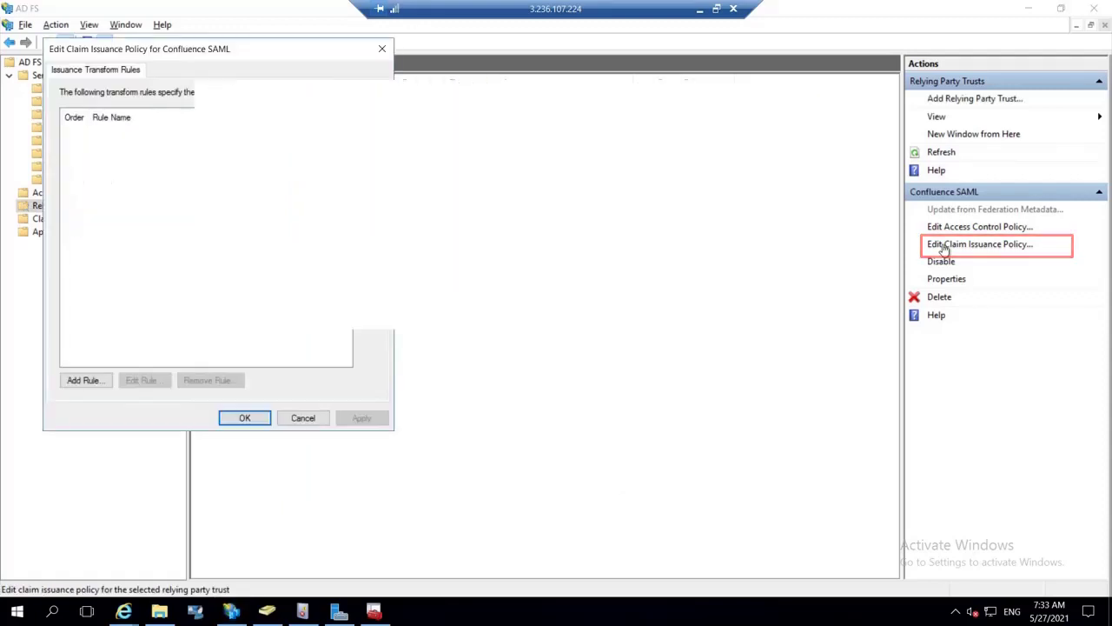
{"action": "left_click", "coordinate": [96, 378]}
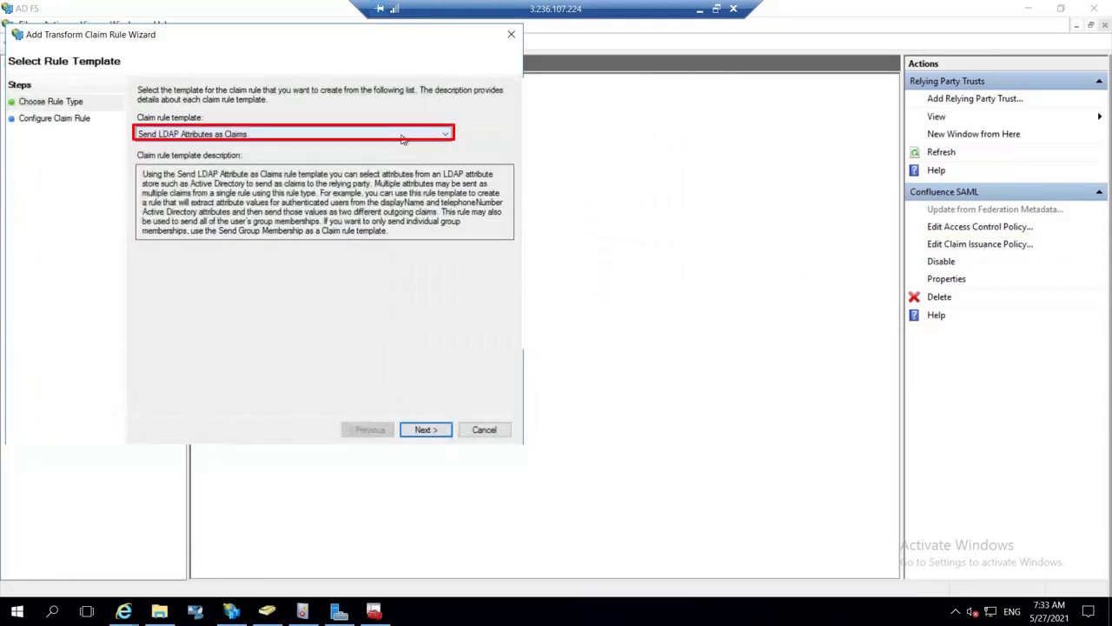
{"action": "left_click", "coordinate": [403, 134]}
{"action": "left_click", "coordinate": [402, 135]}
{"action": "left_click", "coordinate": [403, 135]}
{"action": "left_click", "coordinate": [403, 146]}
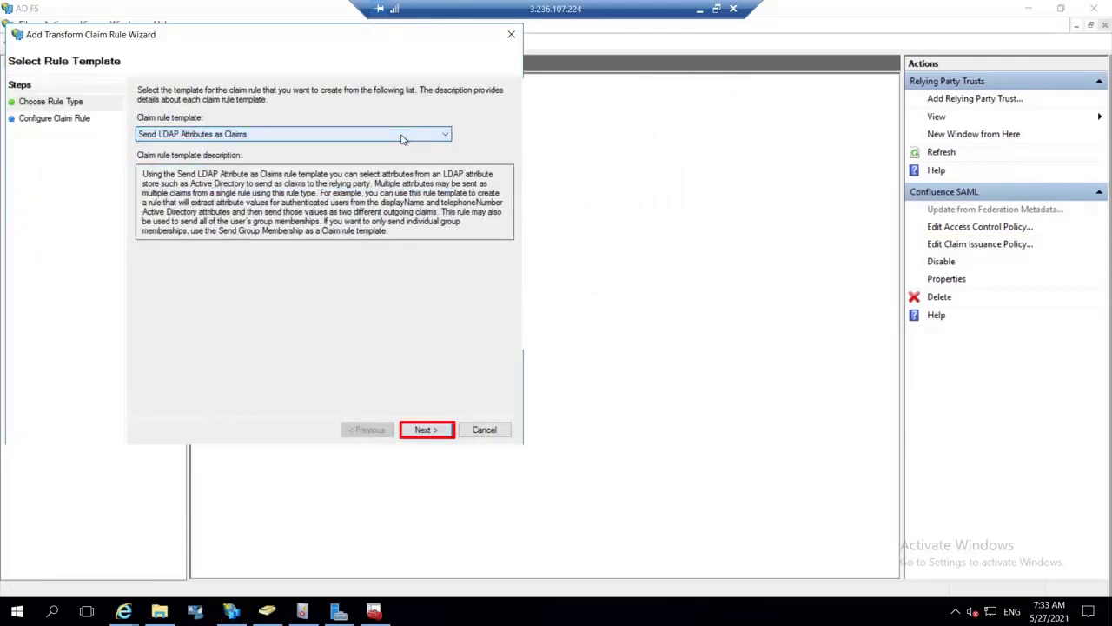
{"action": "left_click", "coordinate": [434, 429]}
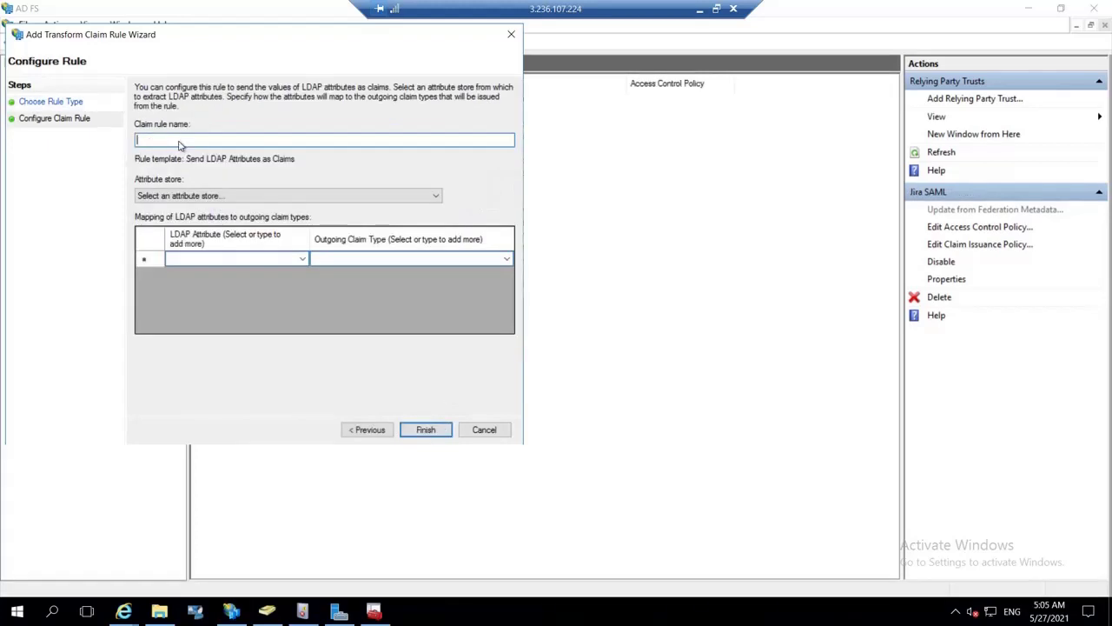
Name the claim rule "Claims" and choose Active Directory as its attribute store
{"action": "type", "text": "Claims"}
{"action": "left_click", "coordinate": [209, 195]}
{"action": "left_click", "coordinate": [185, 219]}
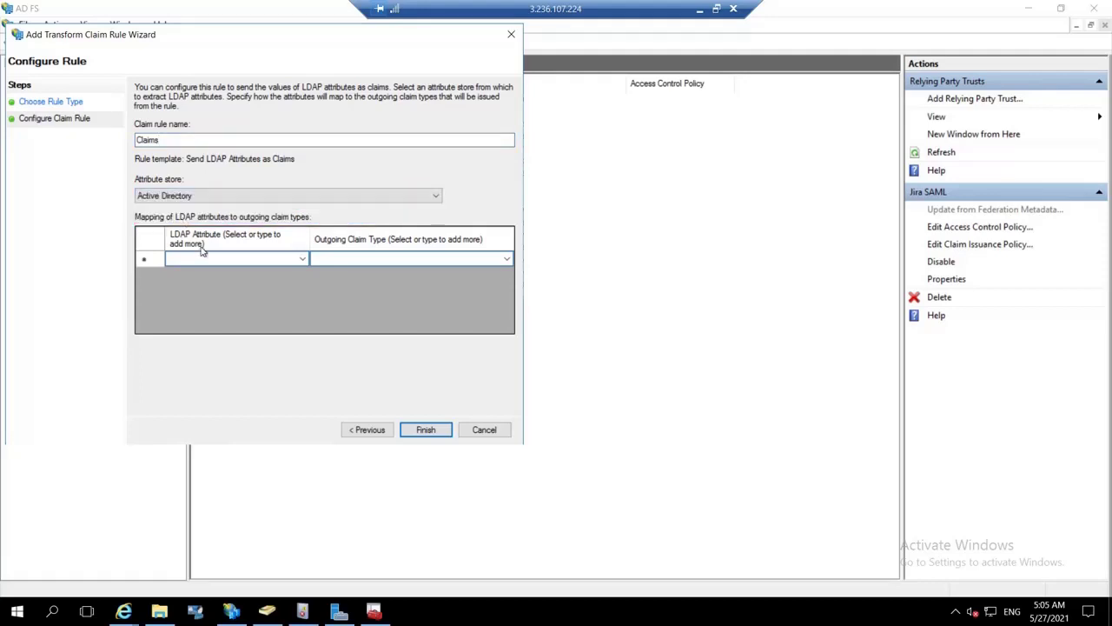
Map the User-Principal-Name LDAP attribute to the Name ID outgoing claim type
{"action": "left_click", "coordinate": [303, 259]}
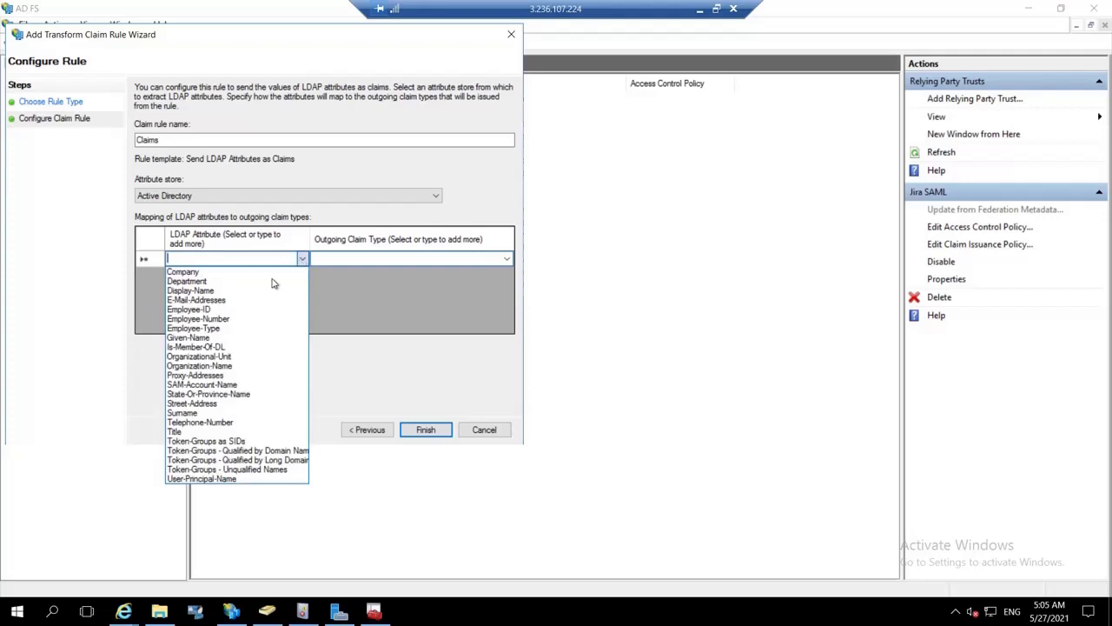
{"action": "left_click", "coordinate": [197, 479]}
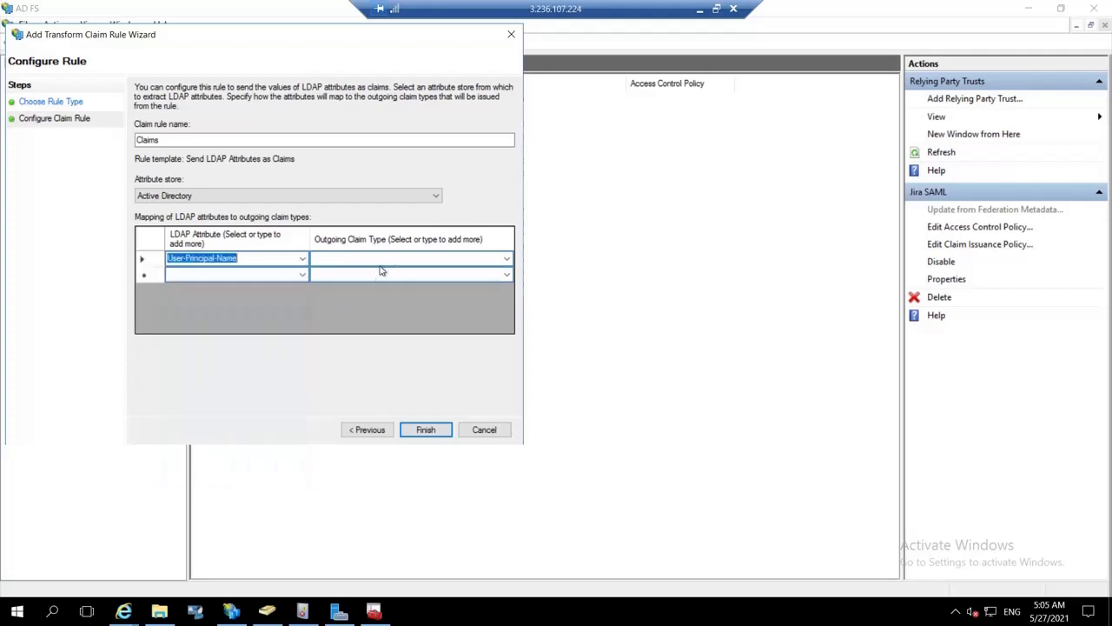
{"action": "left_click", "coordinate": [508, 259]}
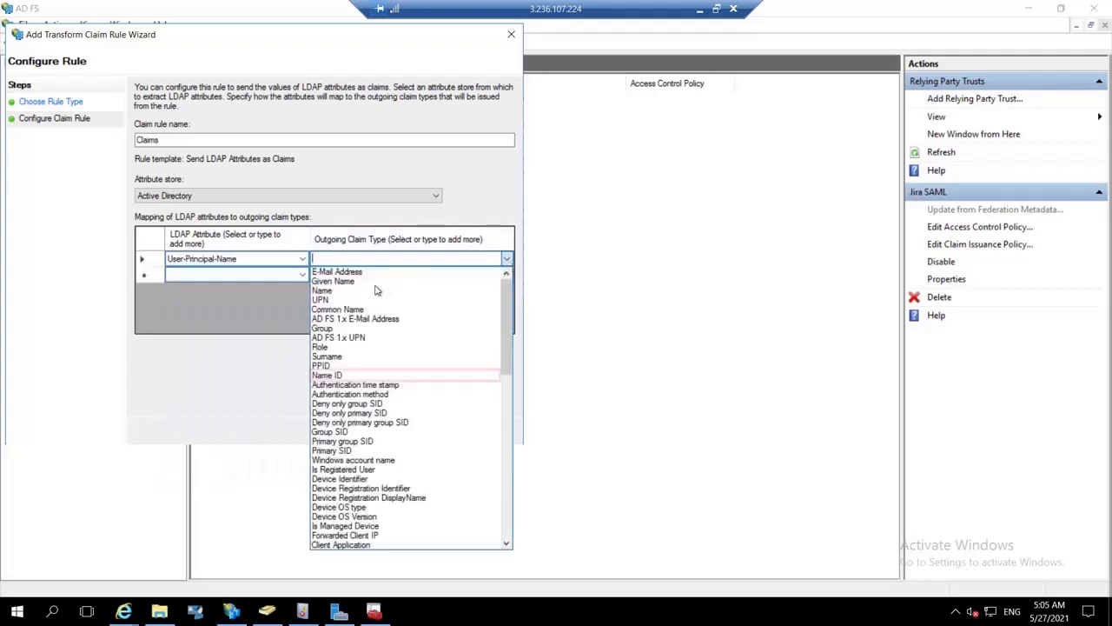
{"action": "left_click", "coordinate": [332, 375]}
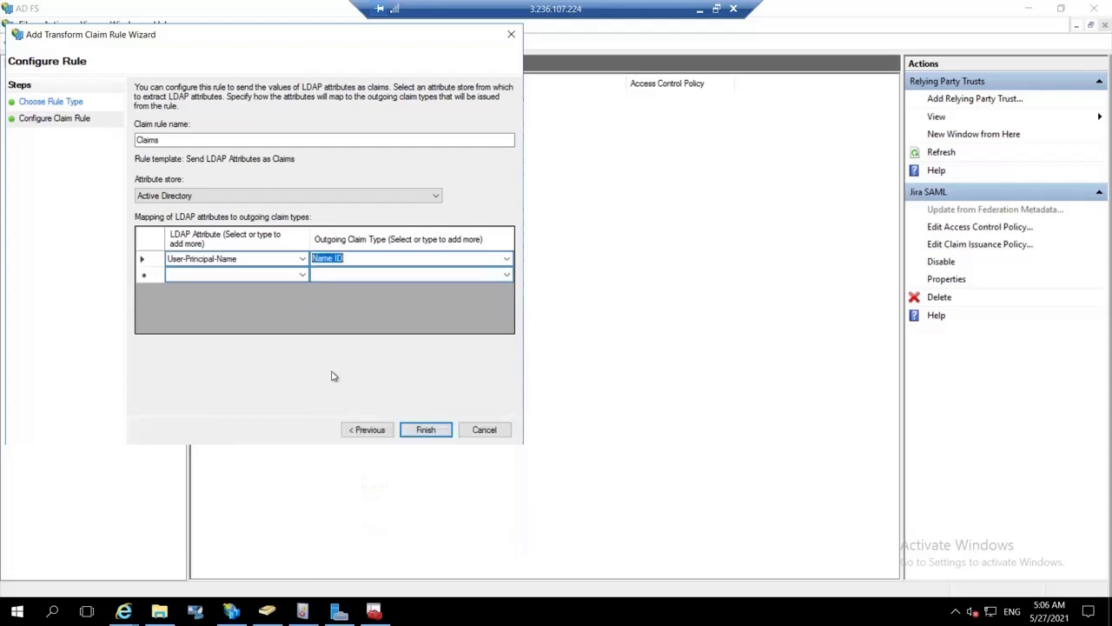
Map the Display-Name LDAP attribute to the Name outgoing claim type, finish the rule and apply the claim issuance policy
{"action": "left_click", "coordinate": [301, 276]}
{"action": "left_click", "coordinate": [302, 276]}
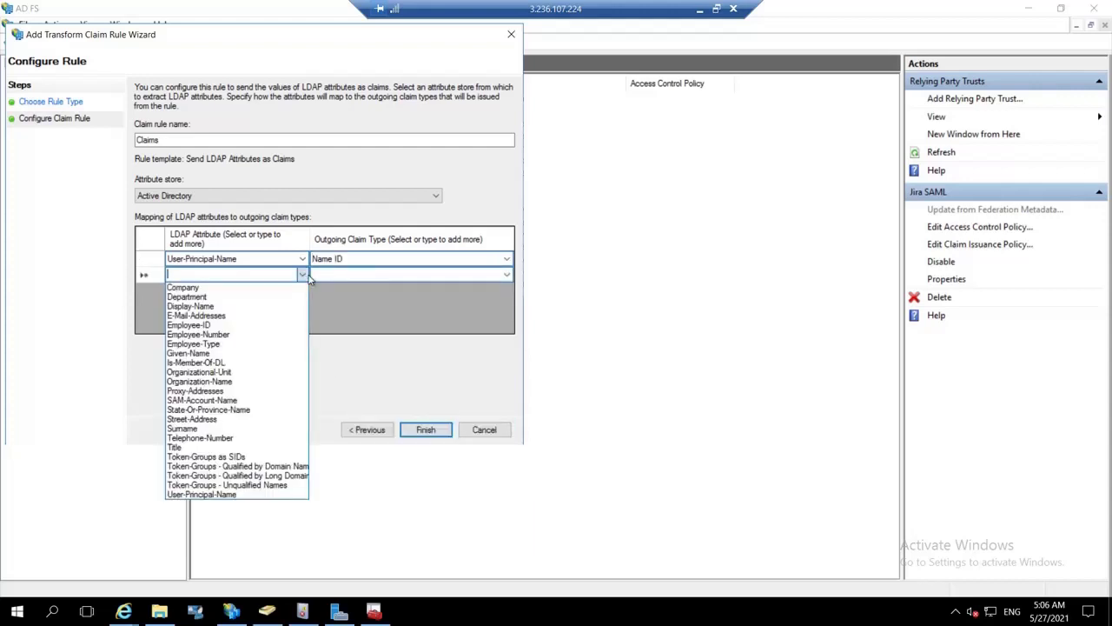
{"action": "left_click", "coordinate": [270, 310]}
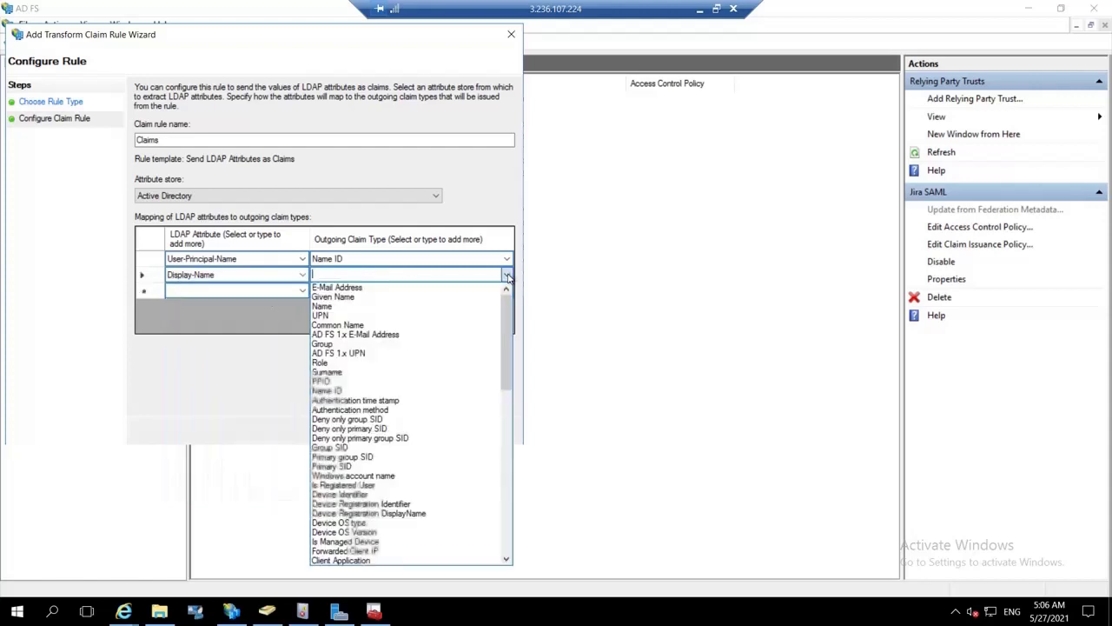
{"action": "left_click", "coordinate": [435, 306]}
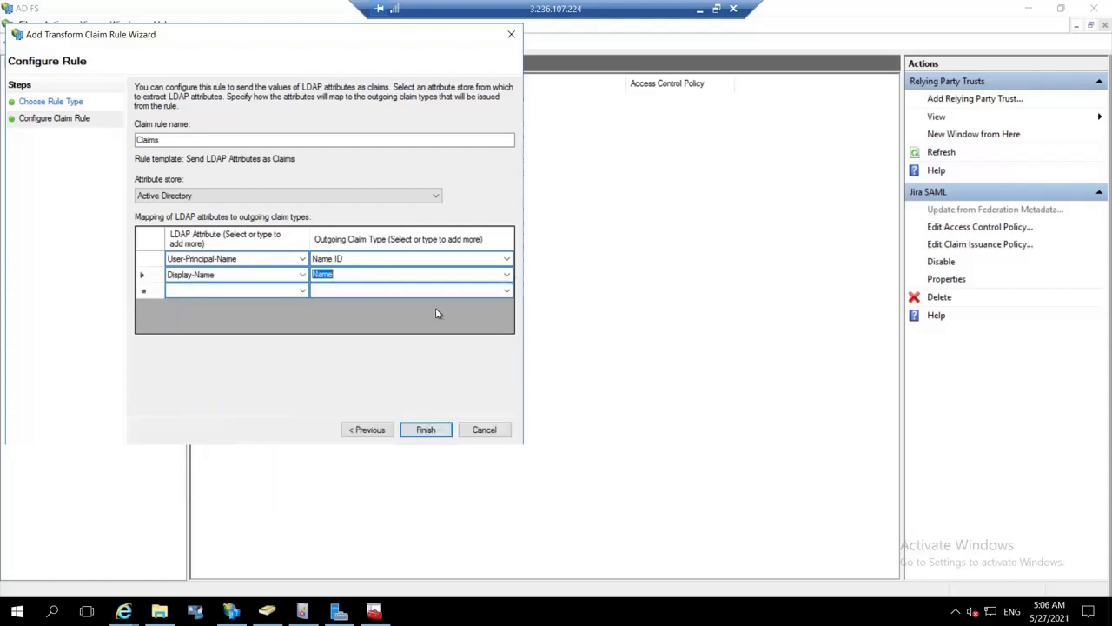
{"action": "left_click", "coordinate": [437, 429]}
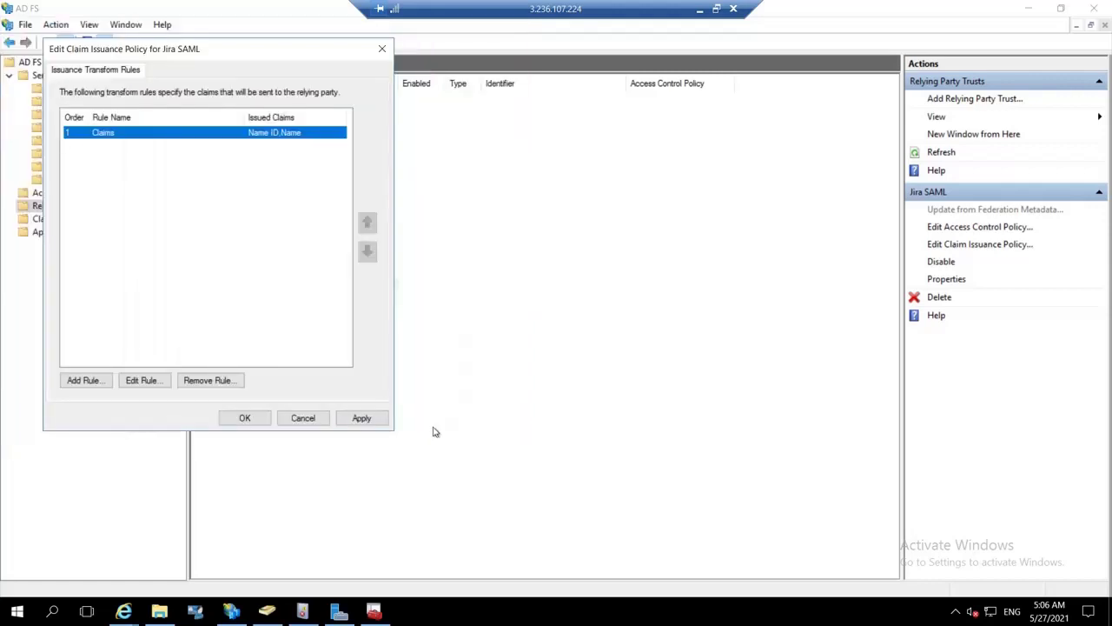
{"action": "left_click", "coordinate": [361, 418]}
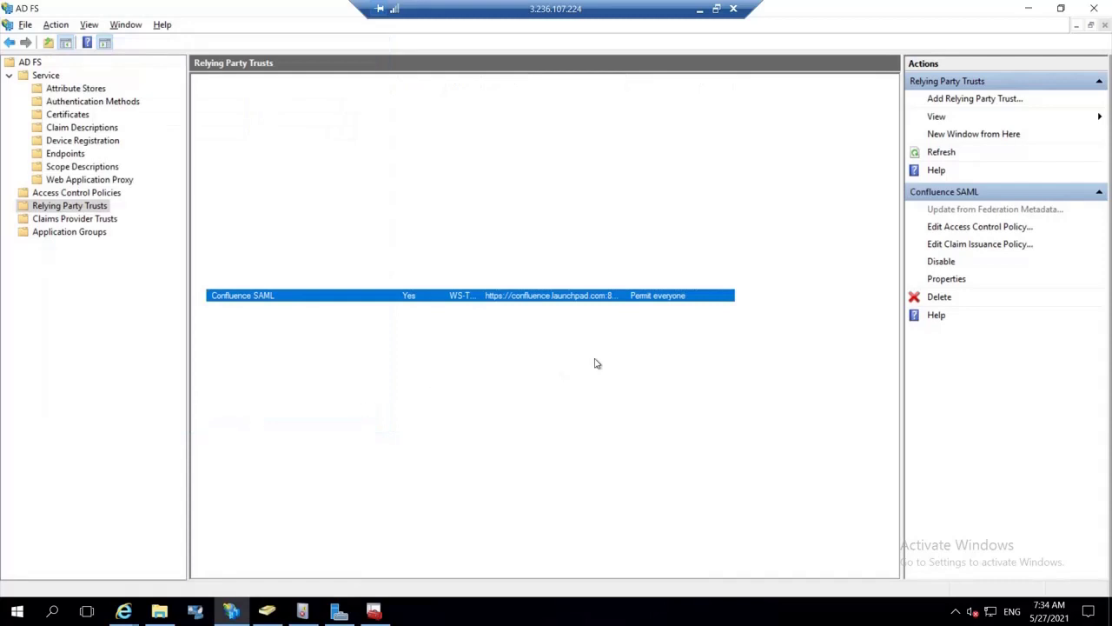
Add the downloaded miniOrange certificate as signature verification certificate in the Confluence SAML trust's properties and apply the change
{"action": "left_click", "coordinate": [956, 279]}
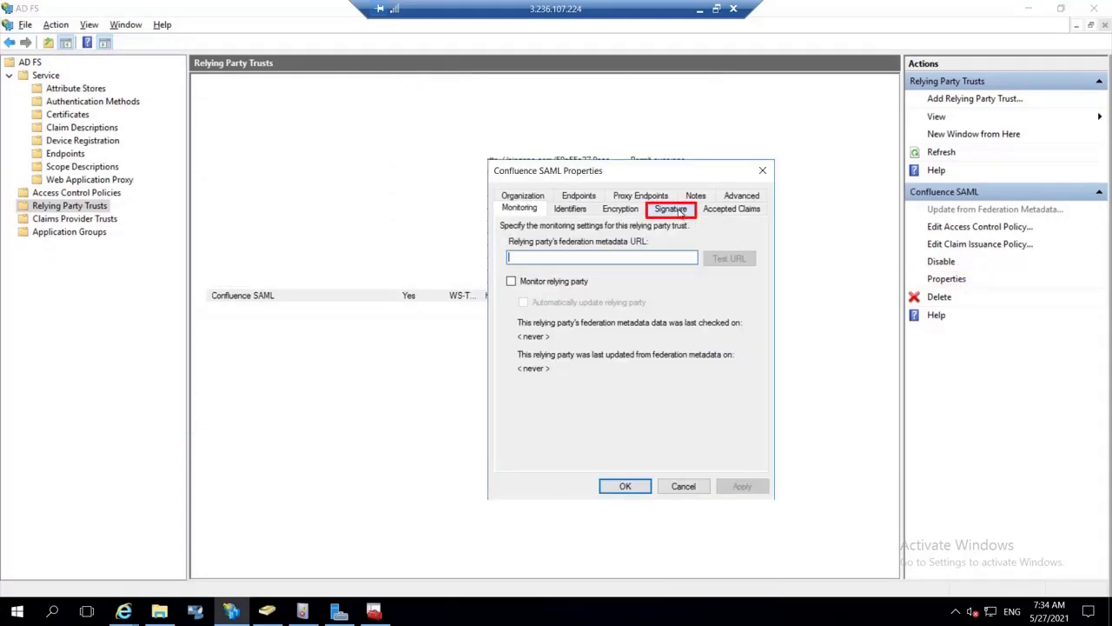
{"action": "left_click", "coordinate": [670, 208]}
{"action": "left_click", "coordinate": [534, 460]}
{"action": "left_click", "coordinate": [496, 324]}
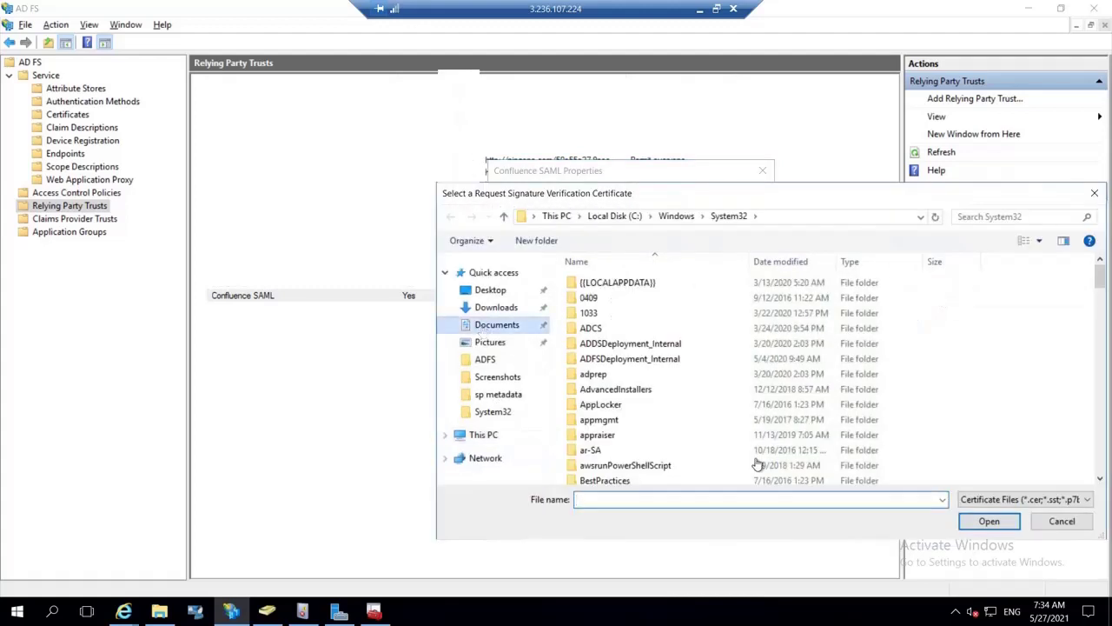
{"action": "left_click", "coordinate": [999, 499]}
{"action": "left_click", "coordinate": [983, 525]}
{"action": "double_click", "coordinate": [643, 330]}
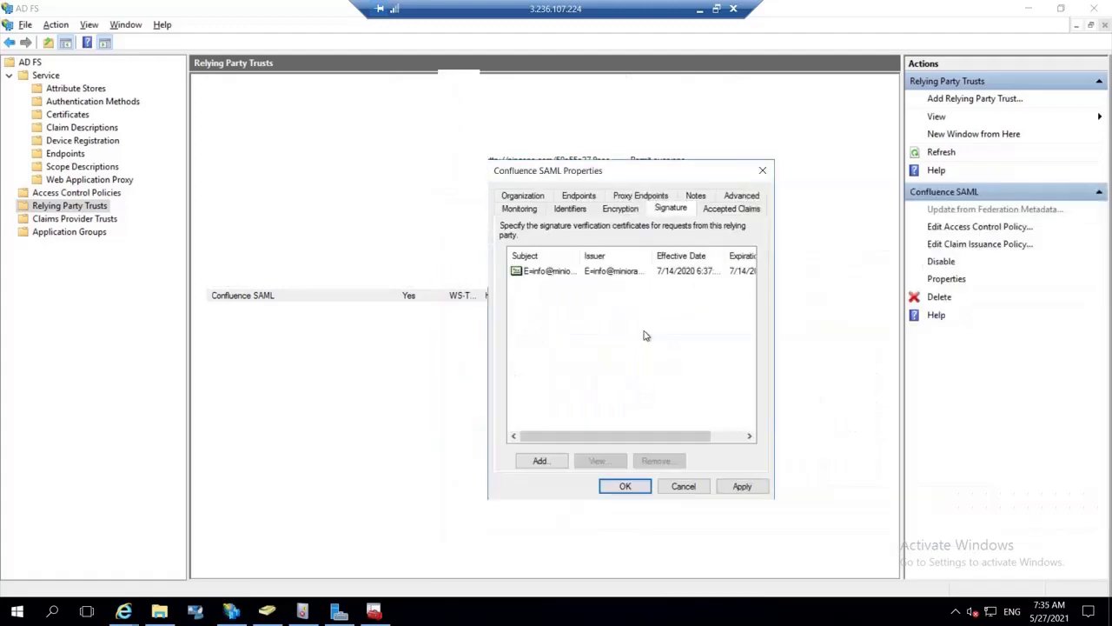
{"action": "left_click", "coordinate": [727, 488]}
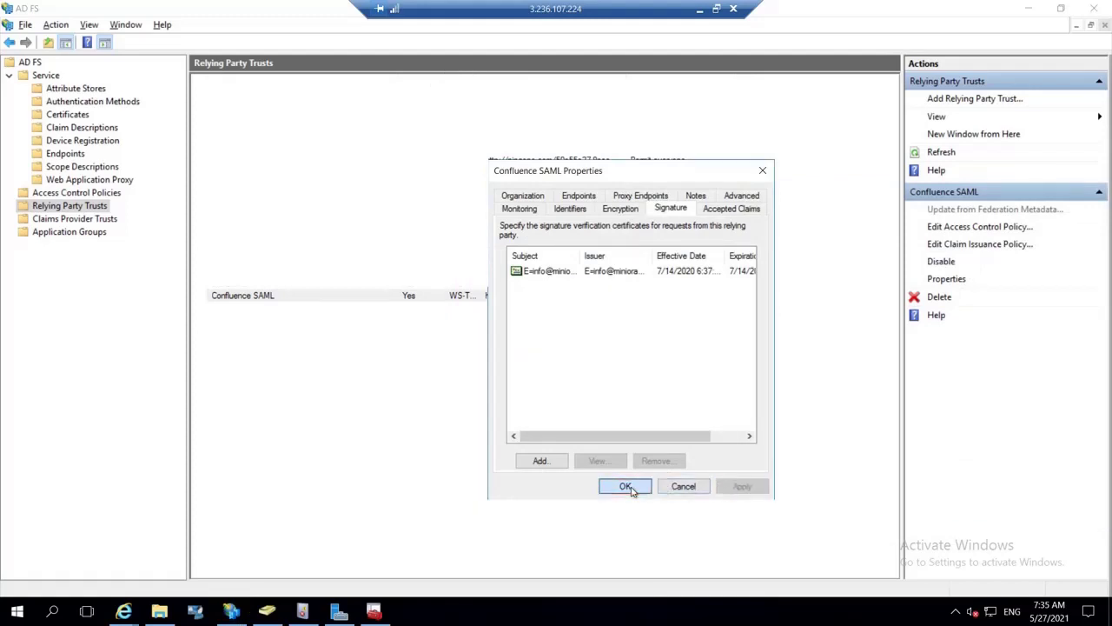
{"action": "left_click", "coordinate": [627, 487]}
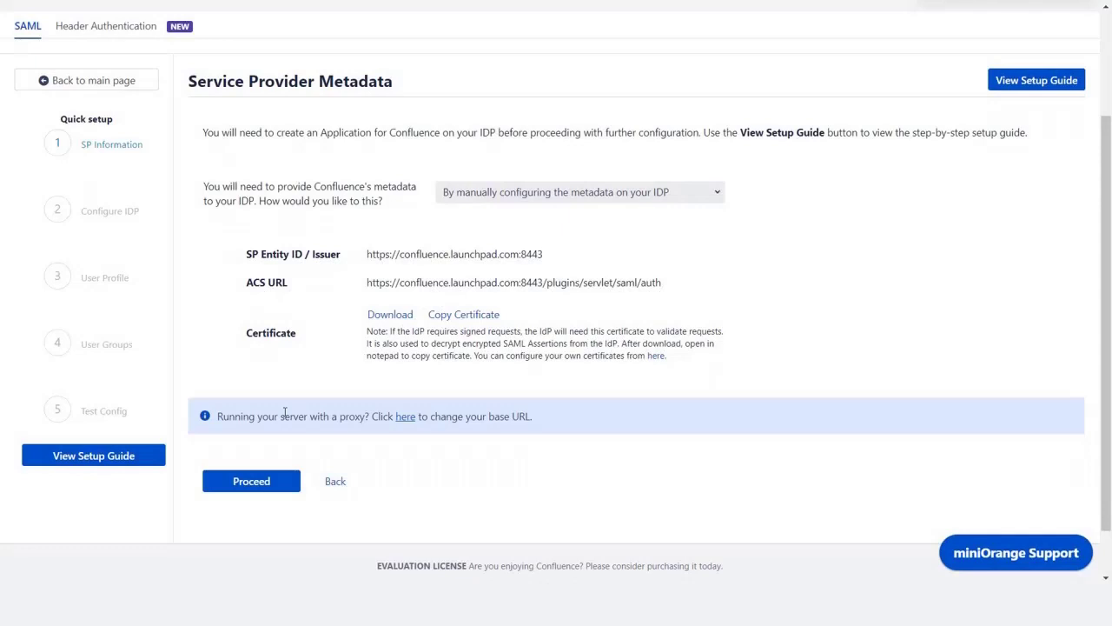
Proceed to the identity provider setup in miniOrange, decline a custom IDP name and choose to supply the metadata from a file
{"action": "left_click", "coordinate": [257, 485]}
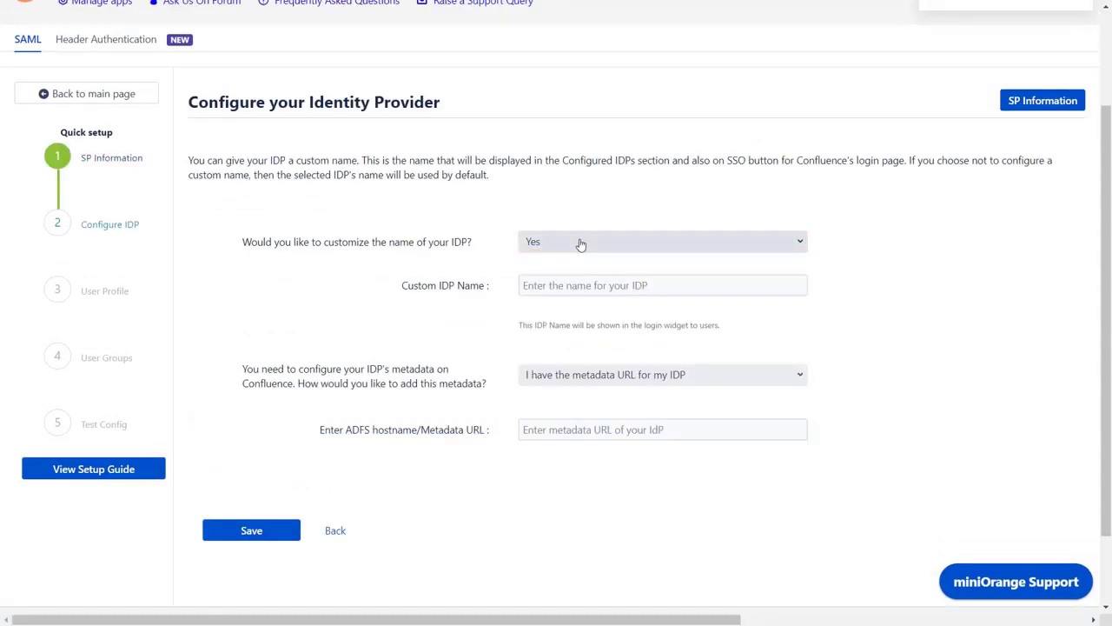
{"action": "left_click", "coordinate": [581, 242]}
{"action": "left_click", "coordinate": [561, 291]}
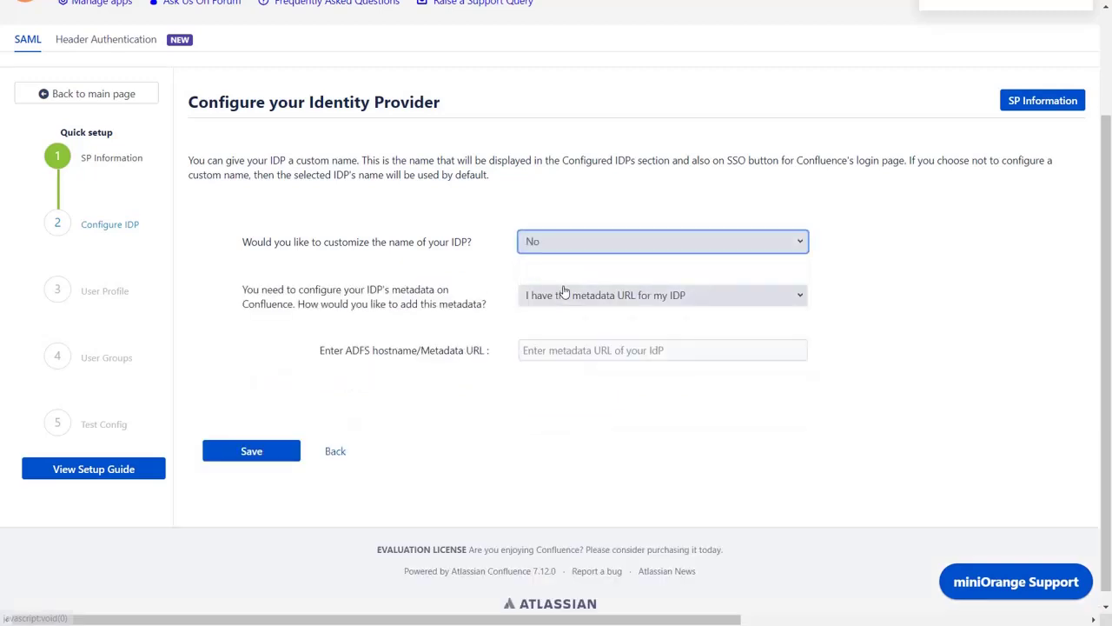
{"action": "left_click", "coordinate": [584, 296]}
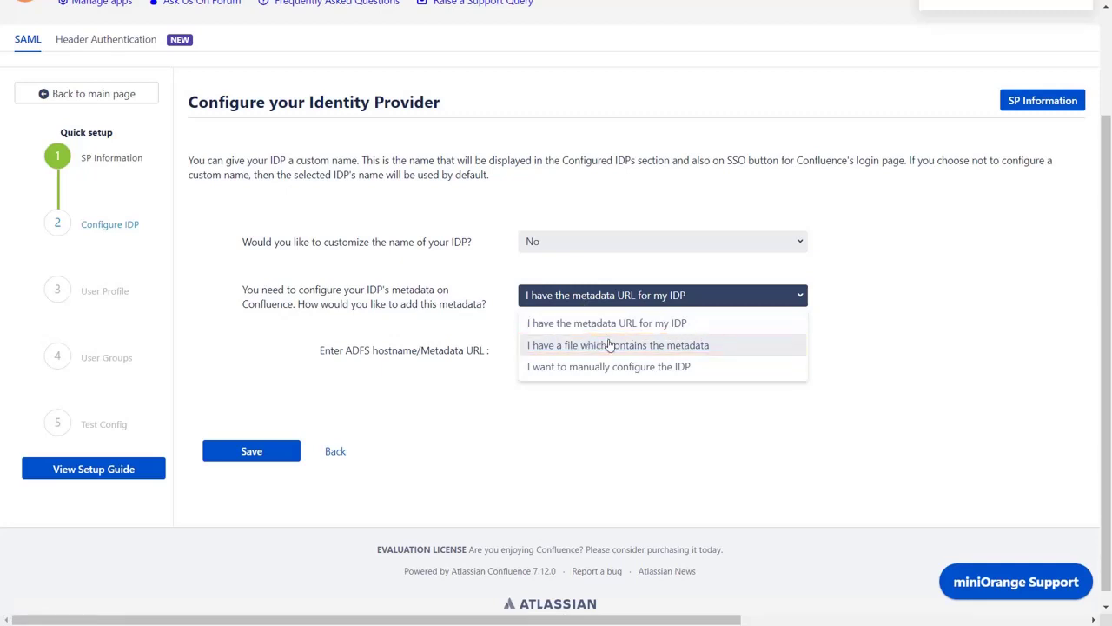
{"action": "left_click", "coordinate": [608, 345]}
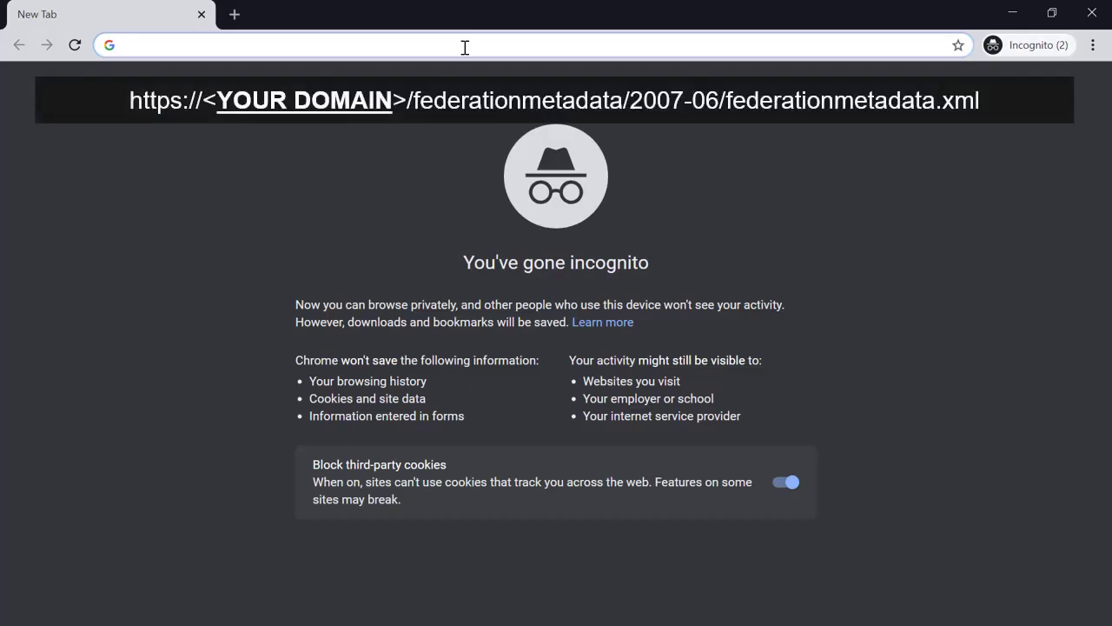
Fetch the AD FS metadata from ec2amaz-0i8j83m.xecurify.com/federationmetadata/2007-06/federationmetadata.xml, upload the file to the IDP configuration and save
{"action": "type", "text": "ec2amaz-0i8j83m.xecurify.com/federationmetadata/2007-06/federationmetadata.xml"}
{"action": "key", "text": "Return"}
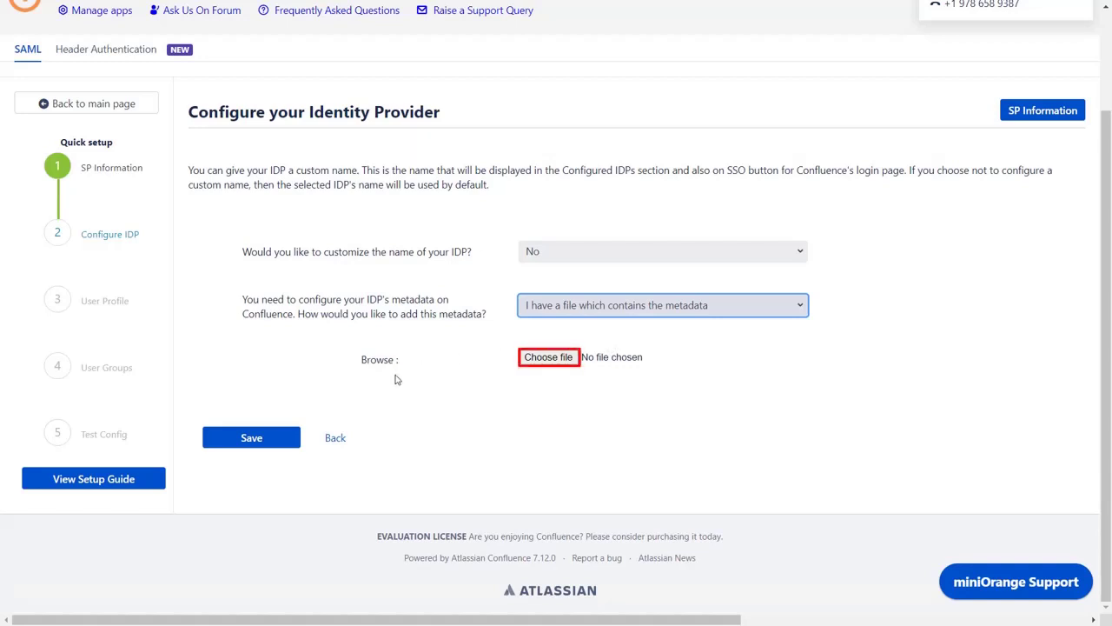
{"action": "left_click", "coordinate": [553, 359]}
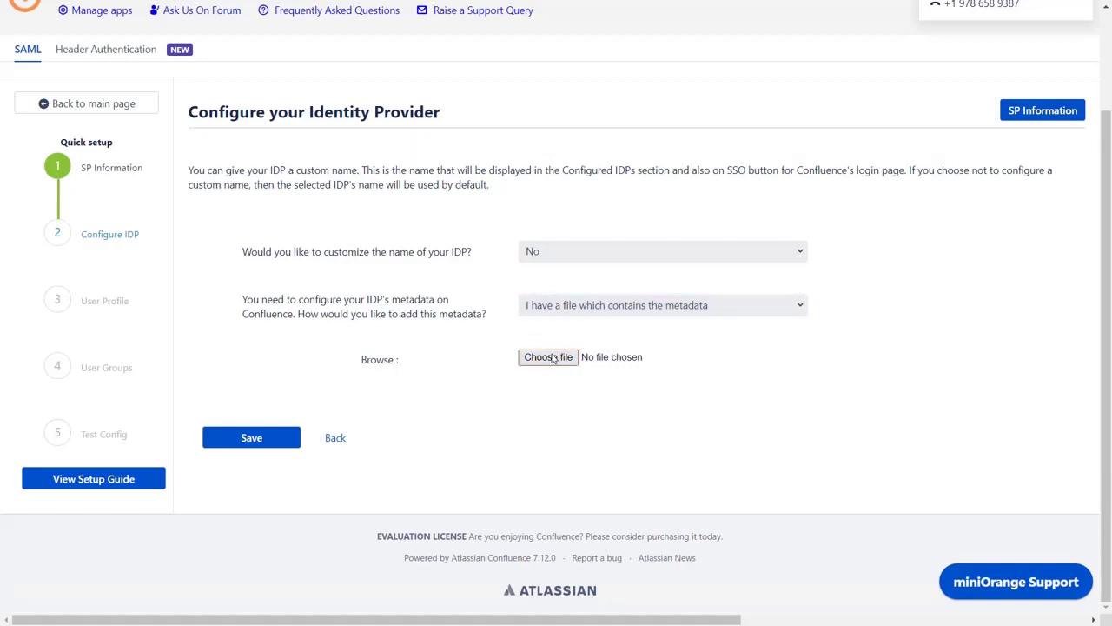
{"action": "left_click", "coordinate": [281, 443]}
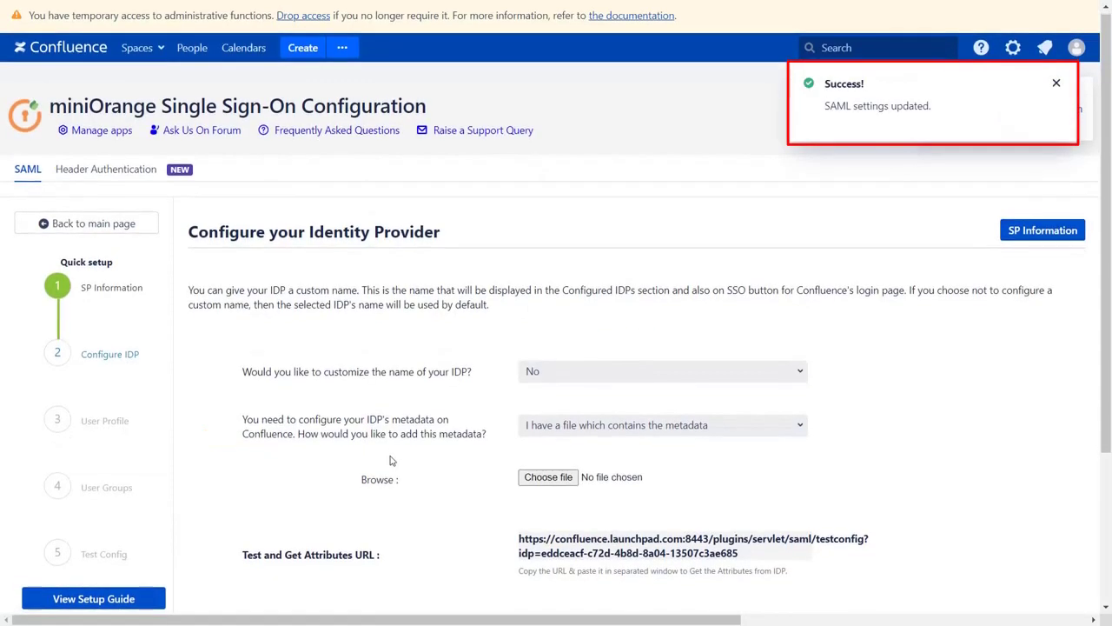
Test the IDP connection with the Test and Get Attributes URL, signing in with the organizational account
{"action": "left_click", "coordinate": [545, 537]}
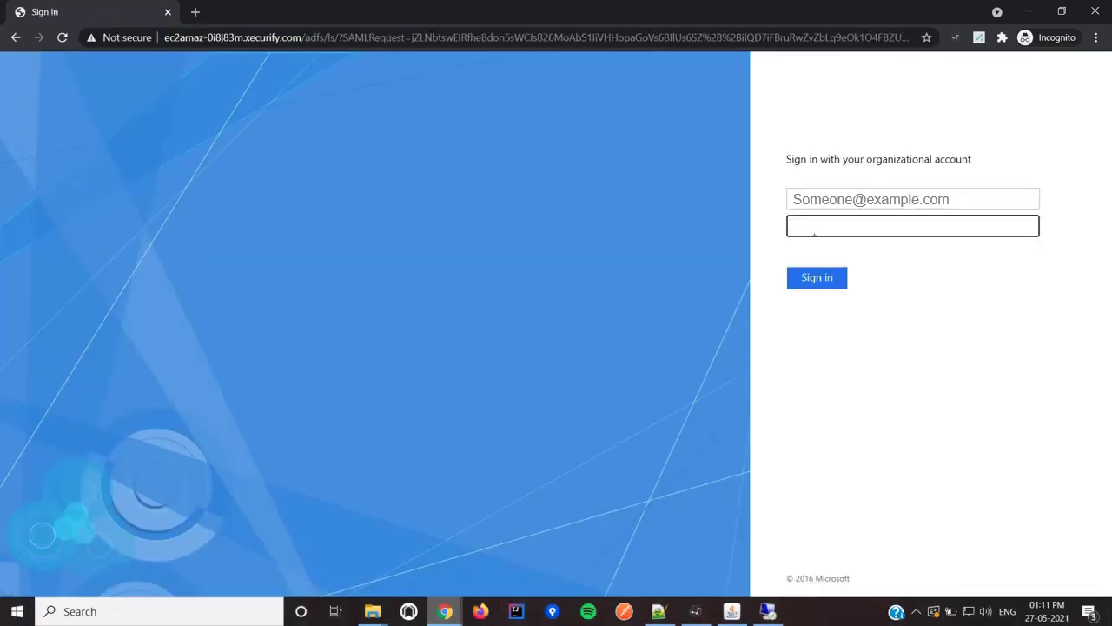
{"action": "left_click", "coordinate": [814, 277]}
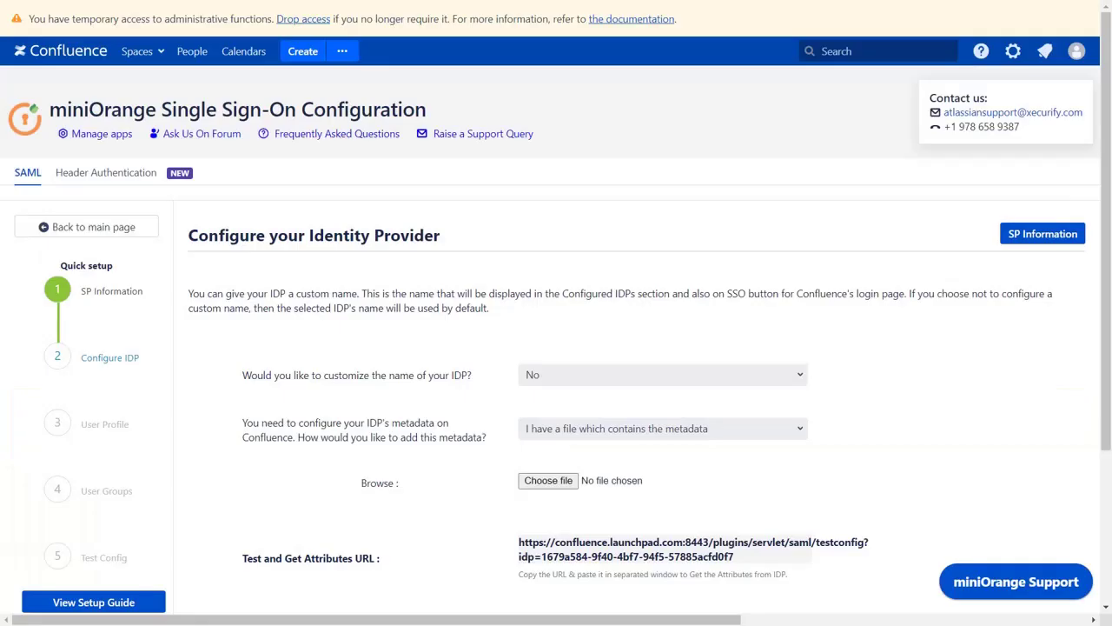
Proceed to the user profile mapping and save it with NameID as both username and email attribute
{"action": "scroll", "coordinate": [259, 551], "scroll_direction": "down", "scroll_amount": 2}
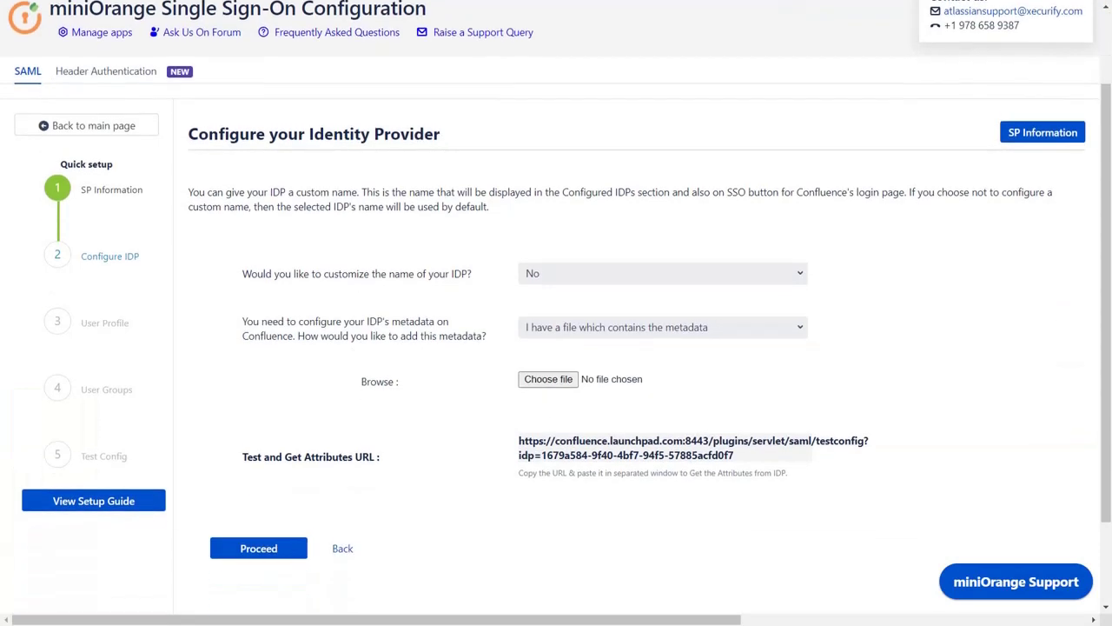
{"action": "left_click", "coordinate": [259, 548]}
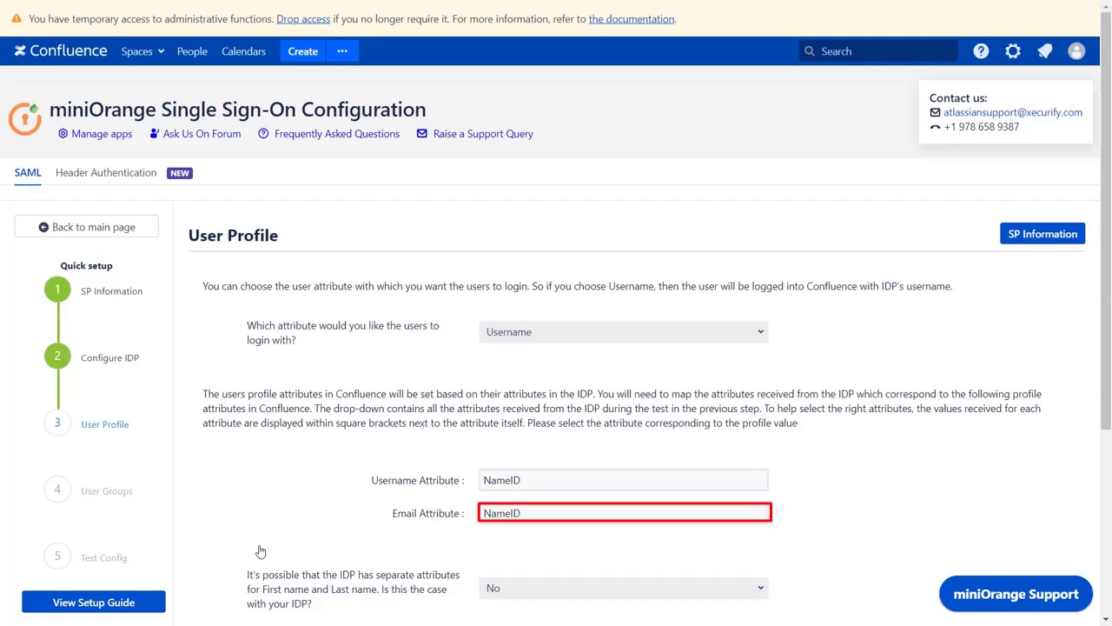
{"action": "scroll", "coordinate": [260, 551], "scroll_direction": "down", "scroll_amount": 2}
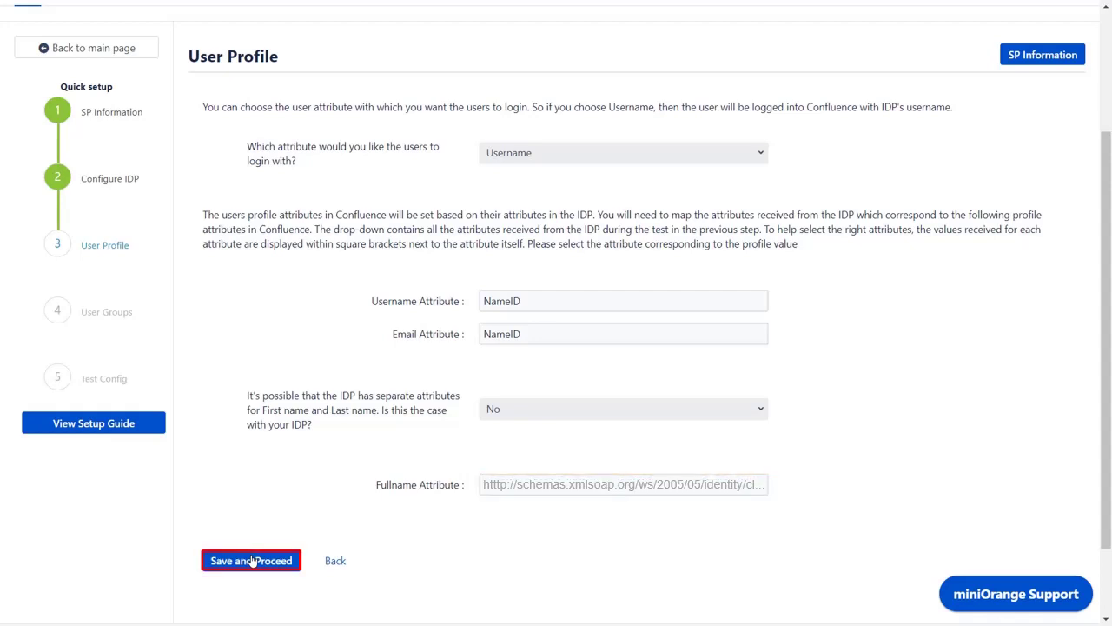
{"action": "left_click", "coordinate": [251, 561]}
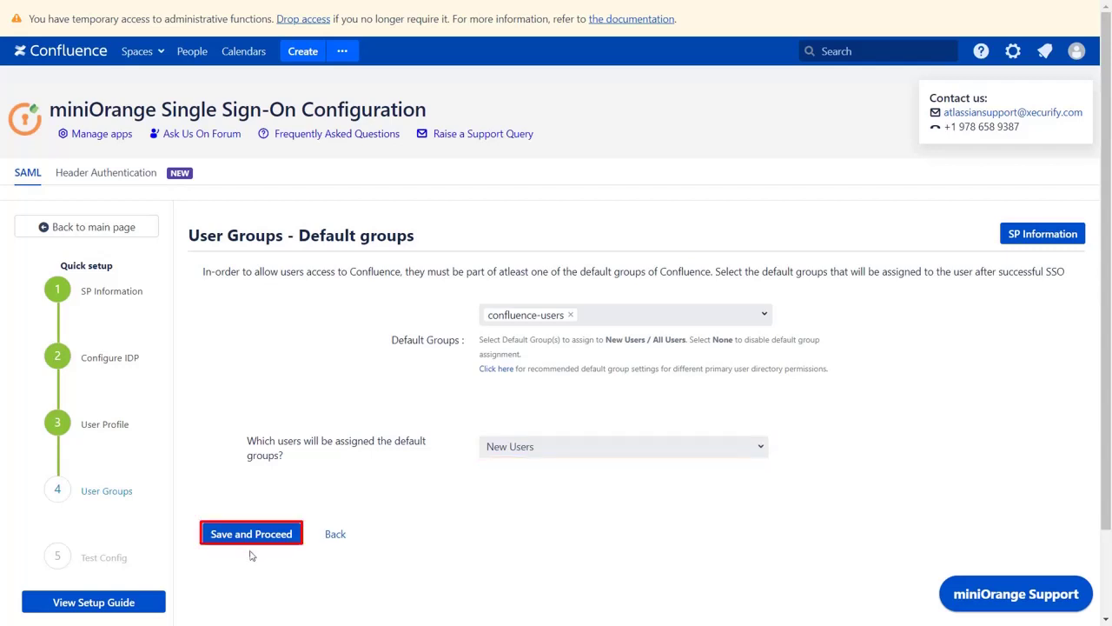
Save confluence-users as the default group for new users and finish the quick setup
{"action": "left_click", "coordinate": [253, 539]}
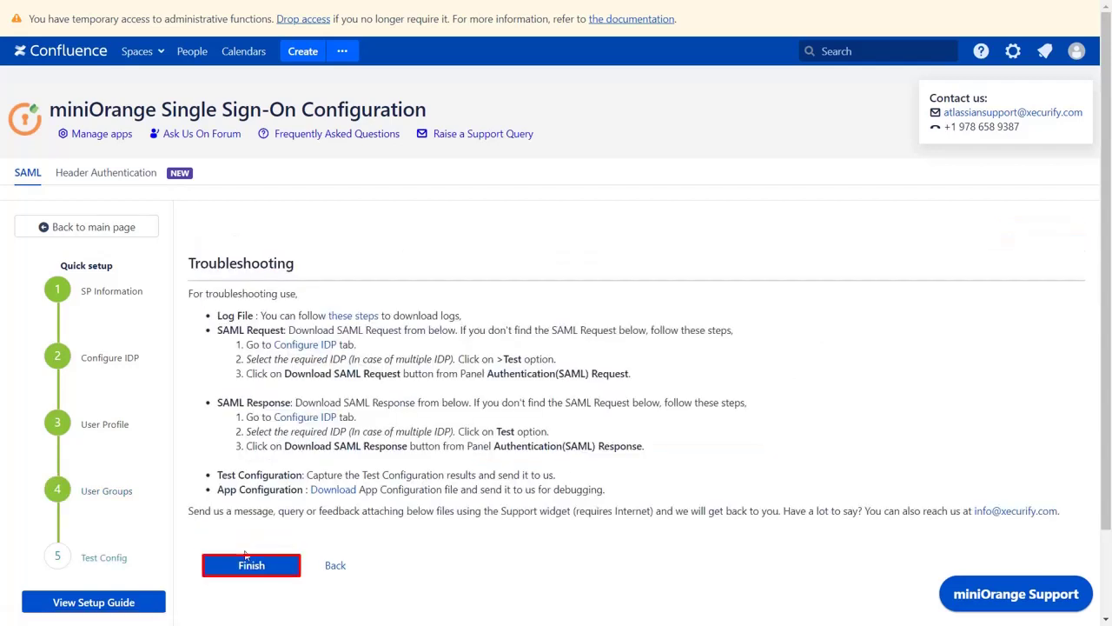
{"action": "left_click", "coordinate": [244, 566]}
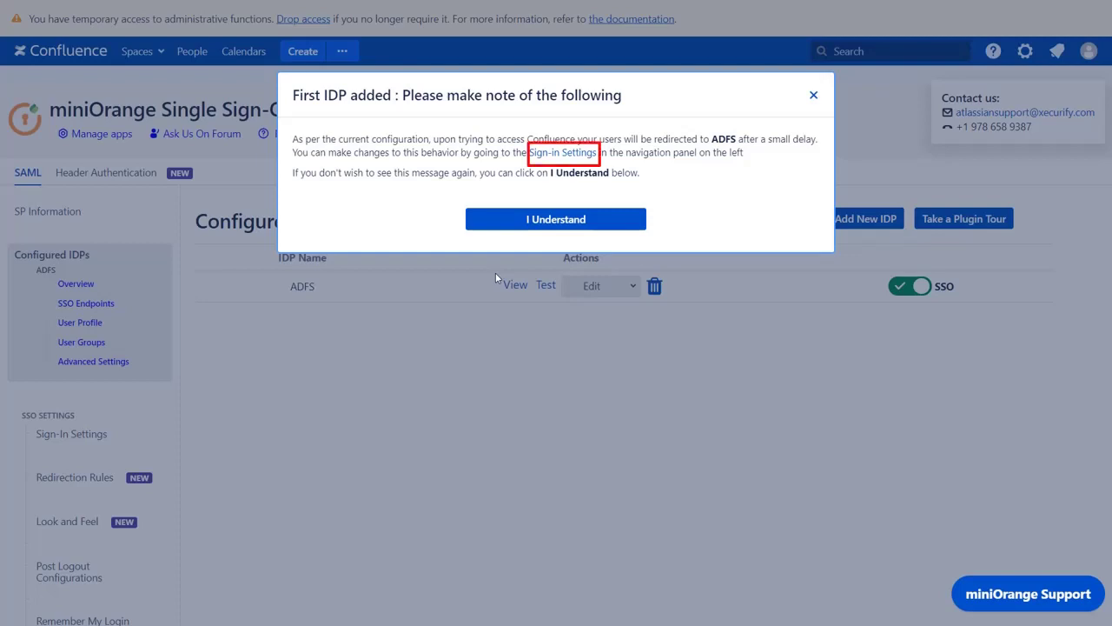
Turn off Auto-Redirect to IDP in the Sign-In Settings and save them
{"action": "left_click", "coordinate": [130, 427]}
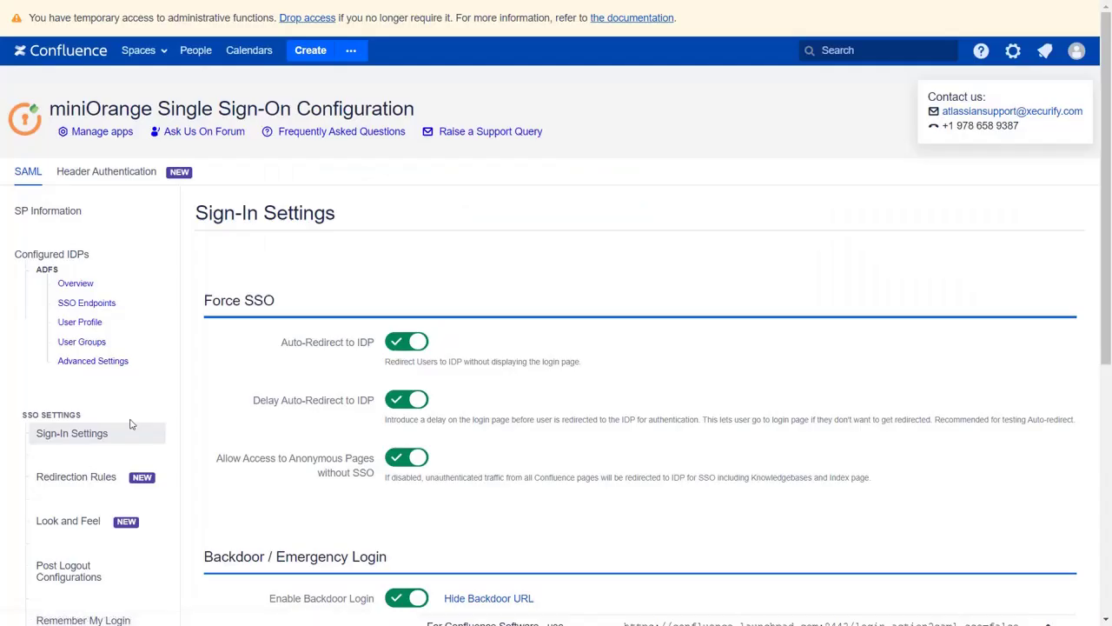
{"action": "left_click", "coordinate": [404, 342]}
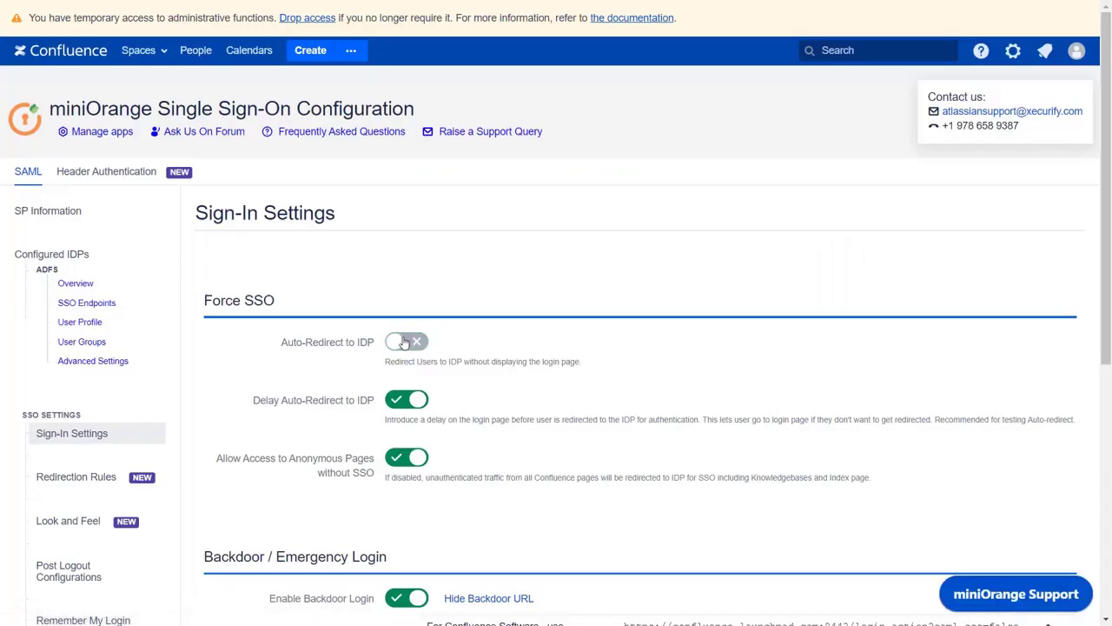
{"action": "scroll", "coordinate": [404, 341], "scroll_direction": "down", "scroll_amount": 5}
{"action": "scroll", "coordinate": [405, 341], "scroll_direction": "up", "scroll_amount": 4}
{"action": "scroll", "coordinate": [405, 342], "scroll_direction": "down", "scroll_amount": 4}
{"action": "left_click", "coordinate": [413, 503]}
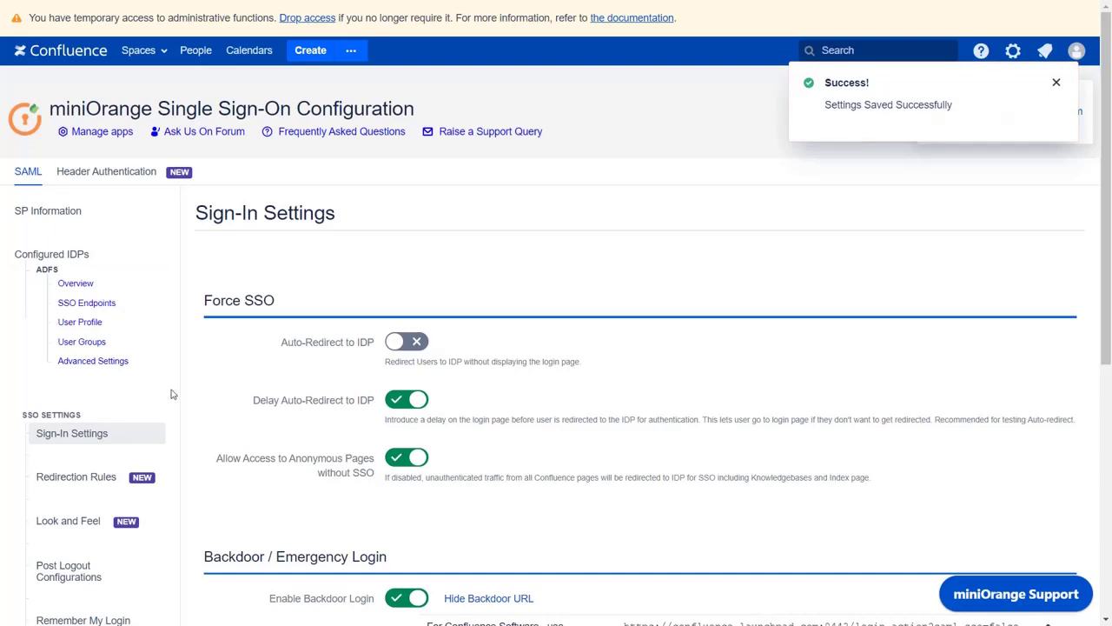
Log in to Confluence through the corporate login, entering the organizational account's password on the AD FS page
{"action": "left_click", "coordinate": [60, 258]}
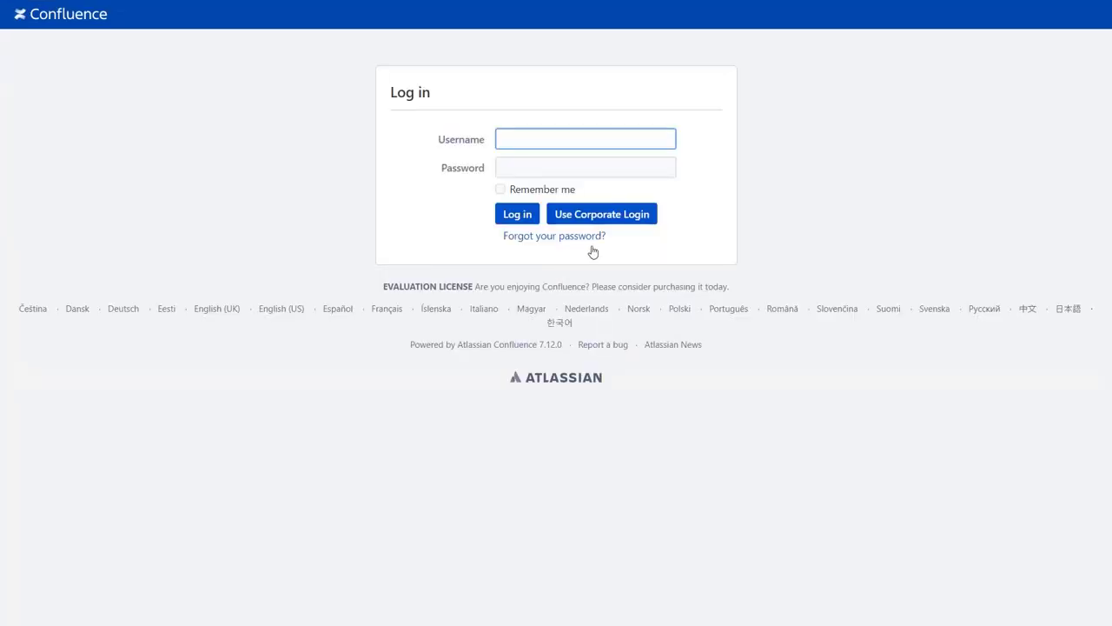
{"action": "left_click", "coordinate": [648, 222]}
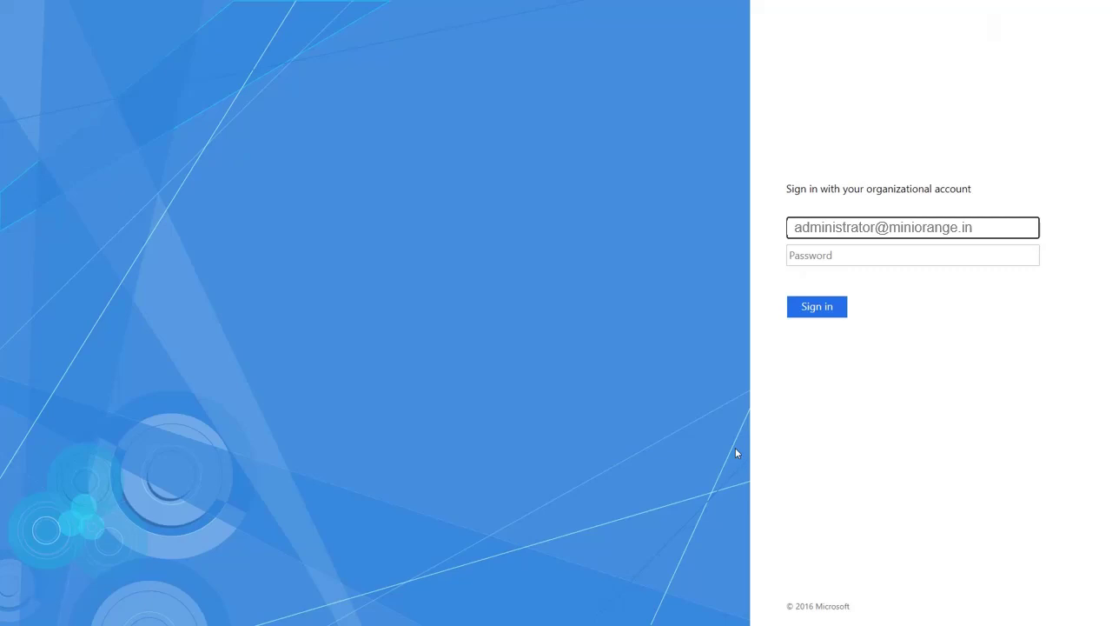
{"action": "left_click", "coordinate": [886, 251]}
{"action": "type", "text": "********"}
{"action": "key", "text": "Return"}
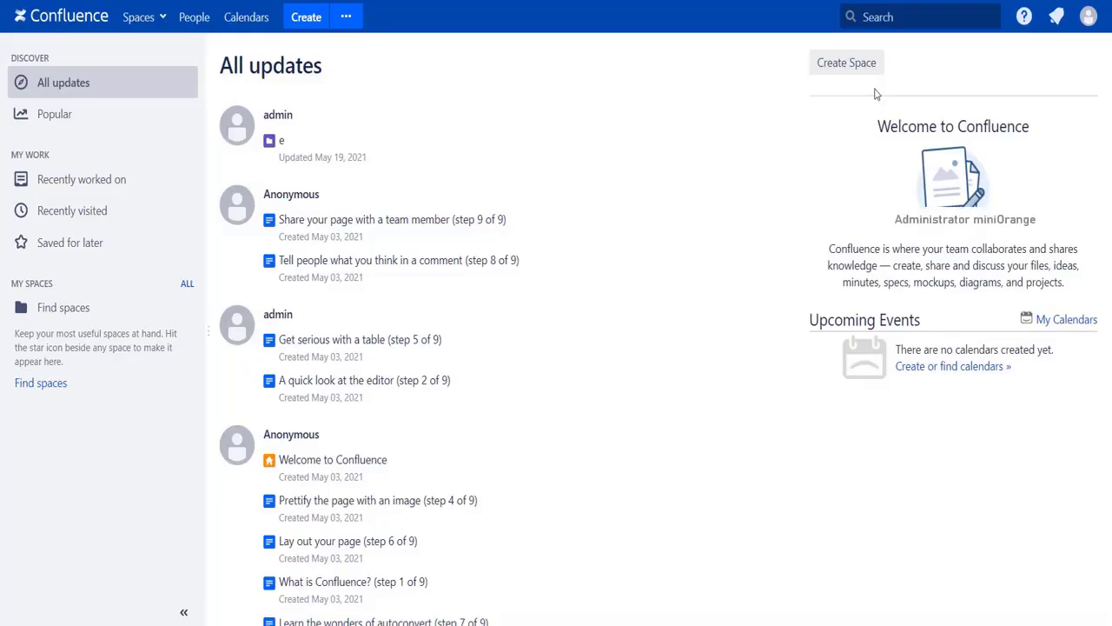
Open the signed-in account's Confluence profile to examine its full name and email
{"action": "left_click", "coordinate": [1089, 17]}
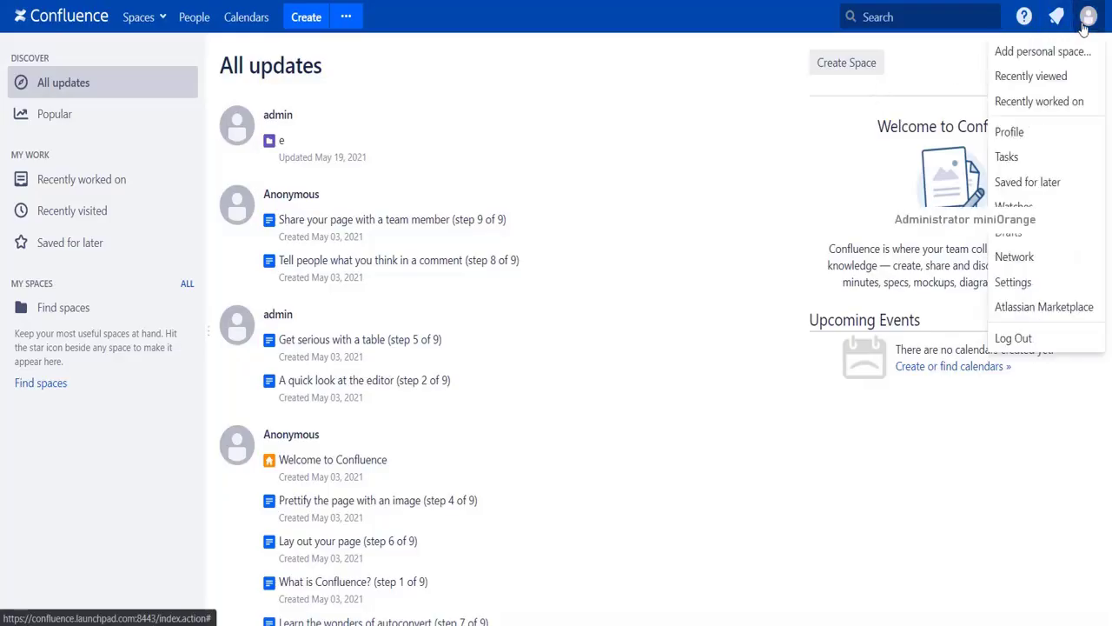
{"action": "left_click", "coordinate": [1017, 130]}
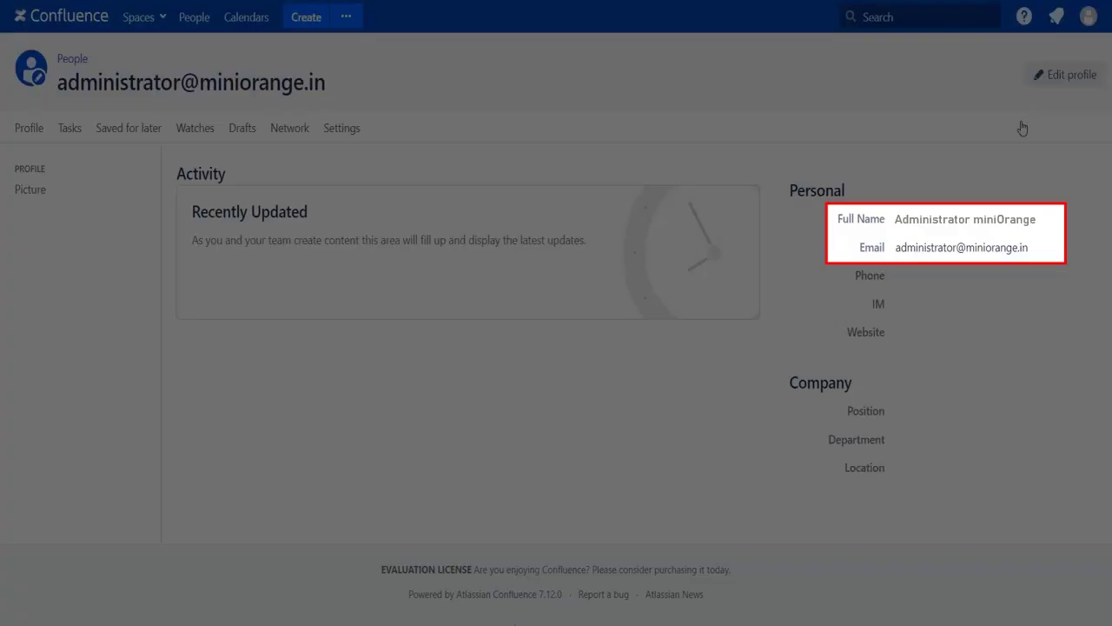